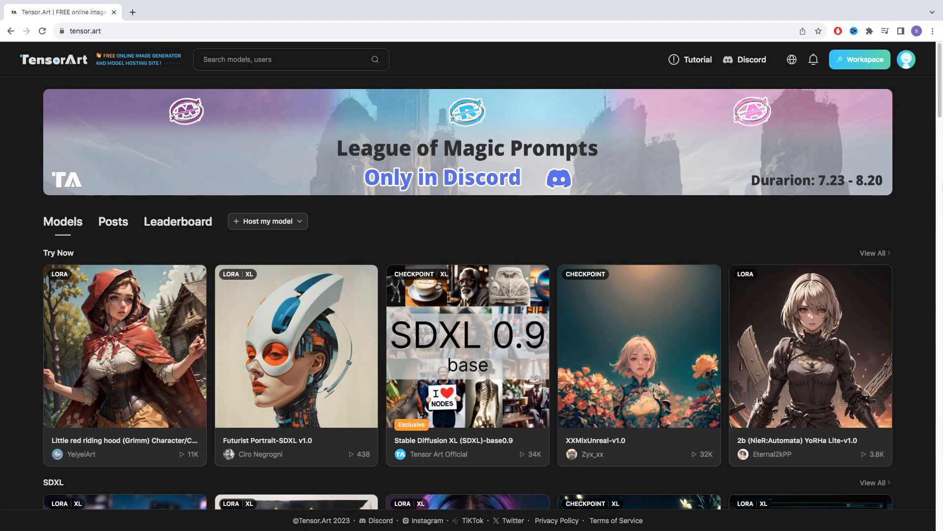
Find the DreamShaper-8 checkpoint in the model gallery and run it in the workspace.
scroll(468, 293, "down", 4)
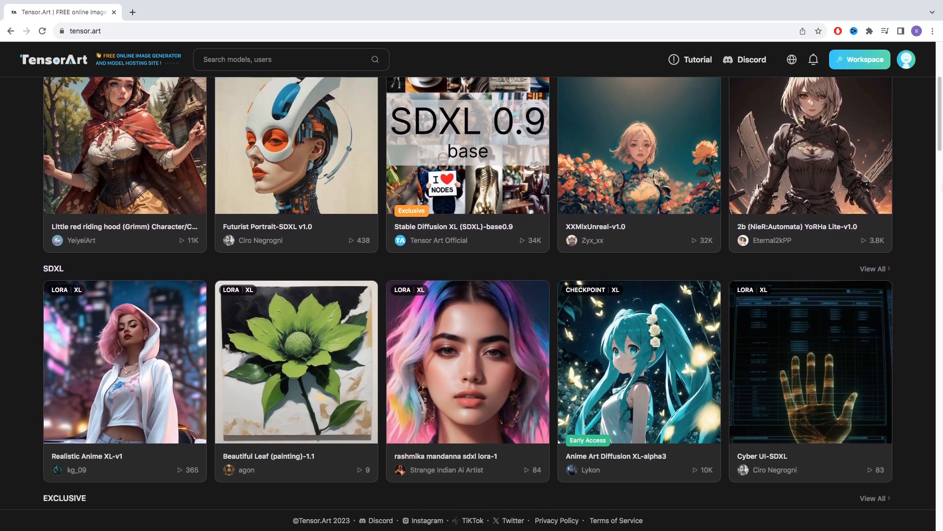
scroll(468, 293, "down", 8)
scroll(467, 293, "down", 6)
scroll(467, 293, "down", 2)
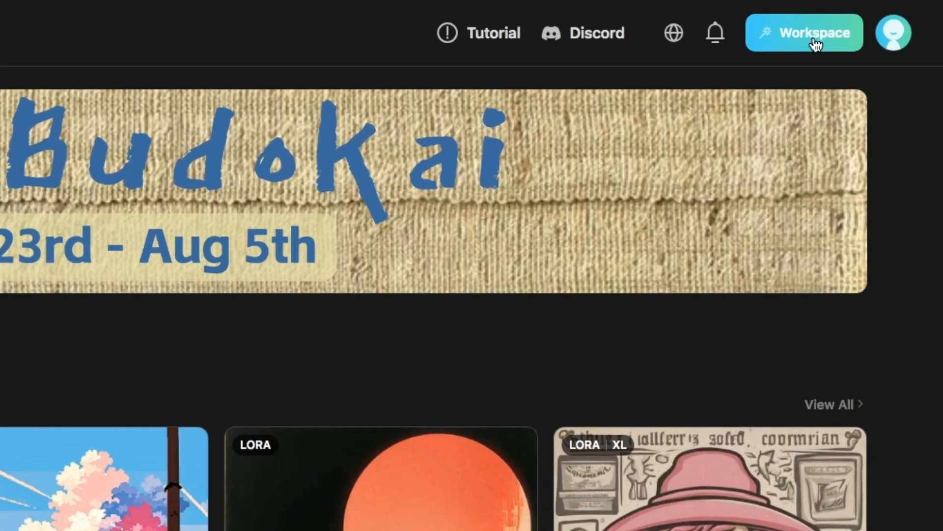
scroll(472, 275, "down", 15)
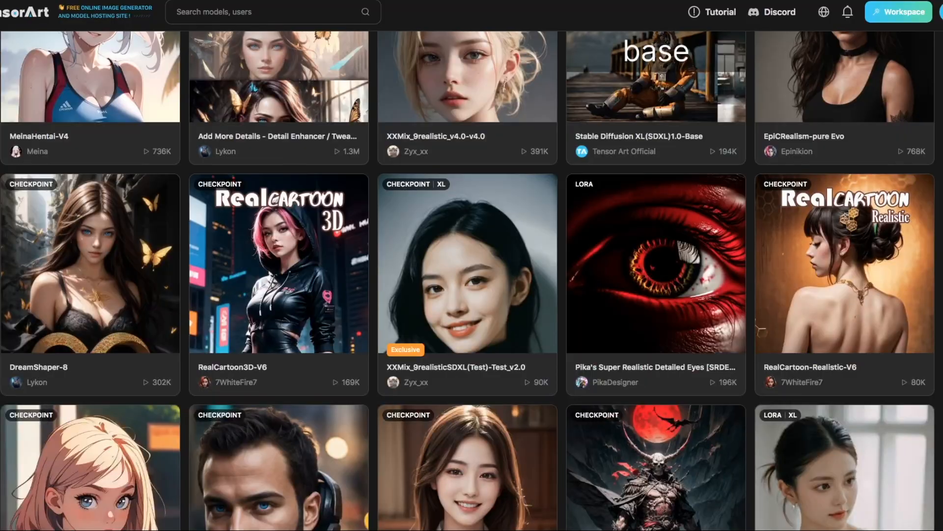
mouse_move(83, 263)
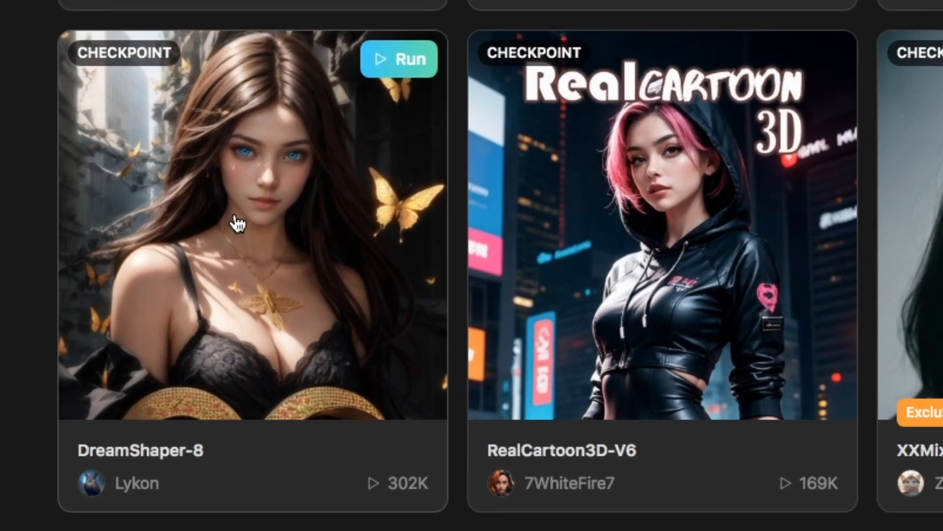
left_click(238, 223)
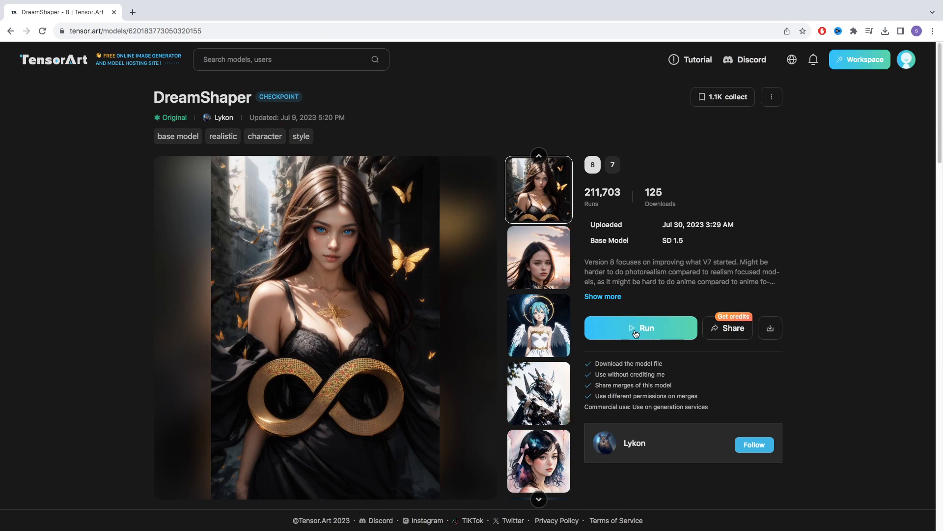
left_click(635, 334)
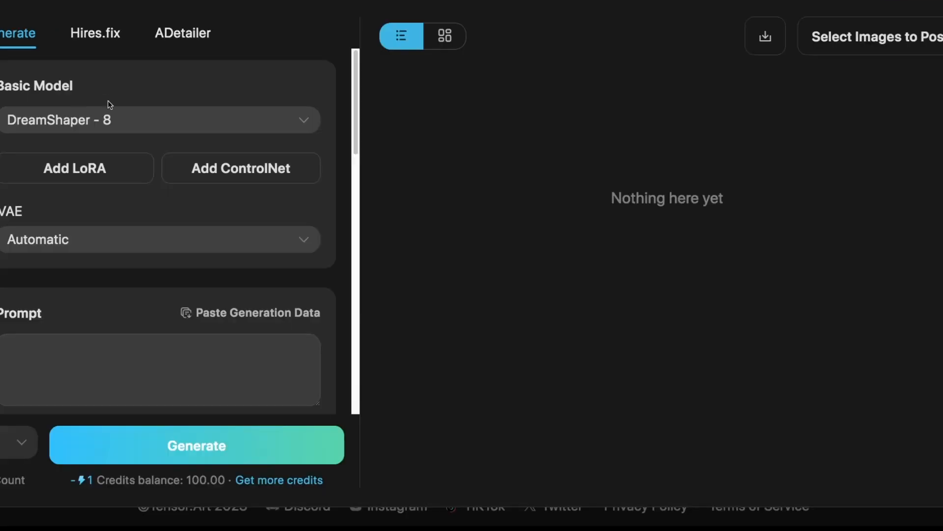
Browse the base models available for selection as the Basic Model.
left_click(243, 154)
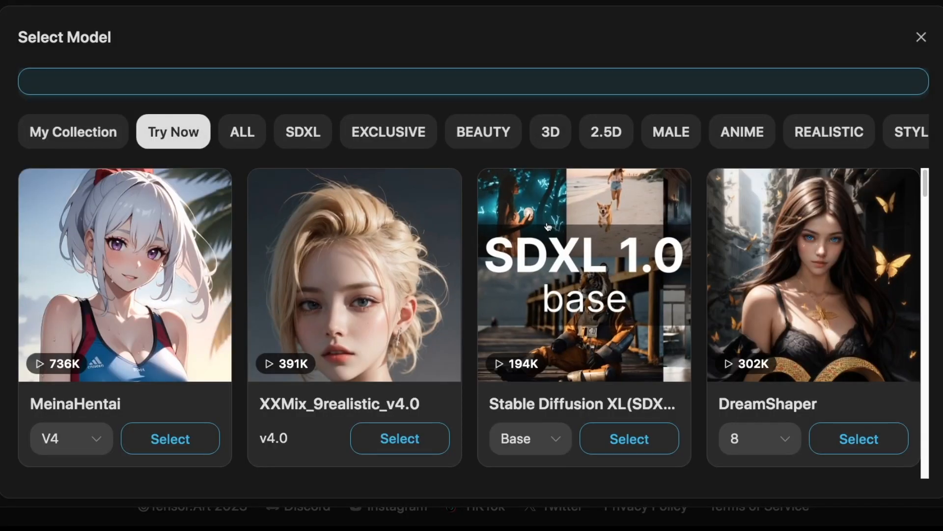
scroll(549, 229, "down", 3)
scroll(549, 229, "down", 6)
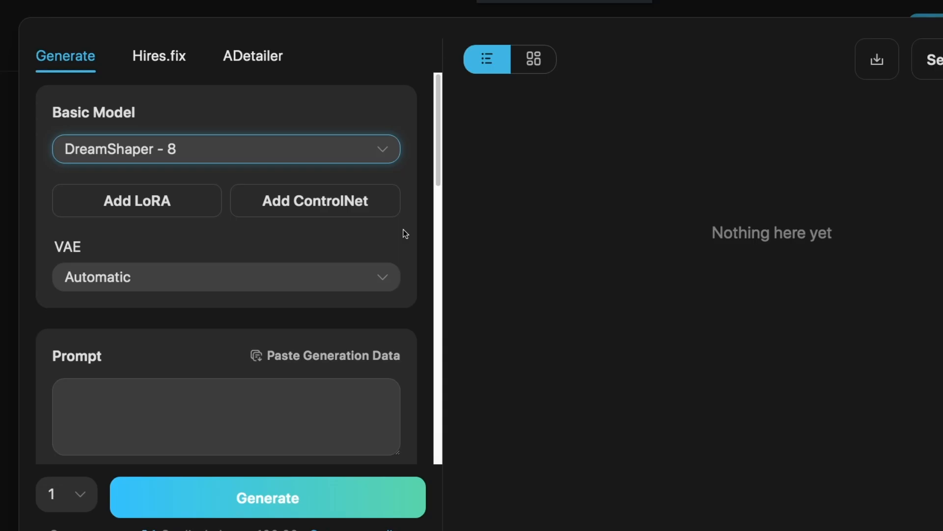
Examine the Prompt and Negative Prompt fields of the generation form.
scroll(405, 234, "down", 3)
left_click(155, 268)
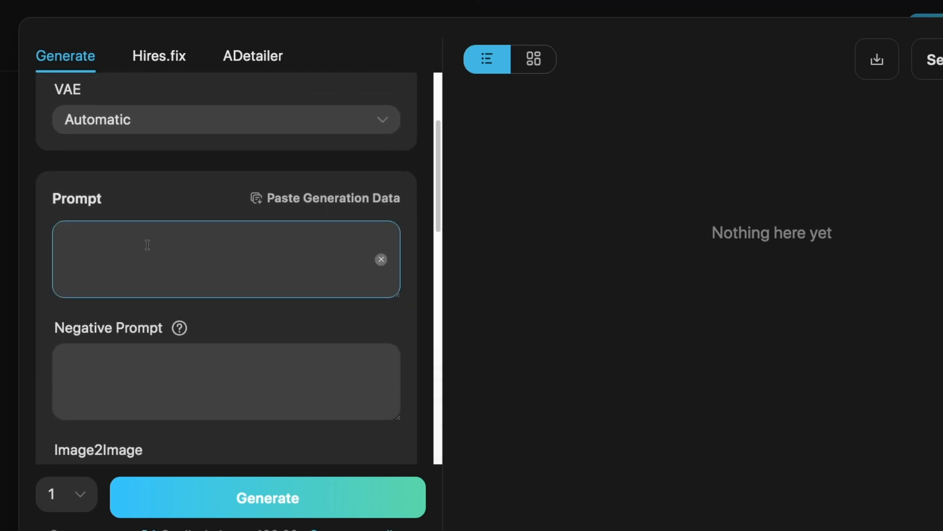
scroll(219, 265, "down", 2)
left_click(231, 310)
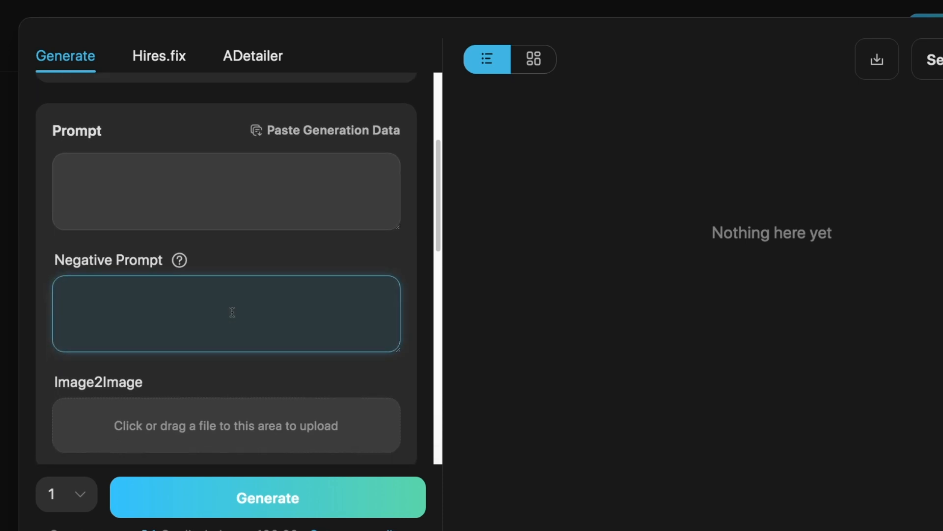
scroll(232, 312, "down", 3)
left_click(452, 238)
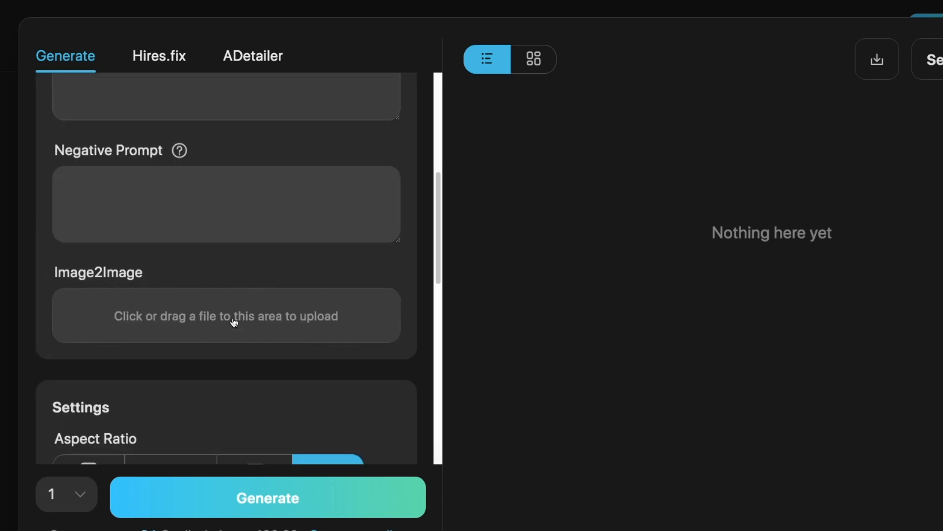
Open the Image2Image file upload and view the generated portrait in the results.
left_click(234, 322)
double_click(575, 143)
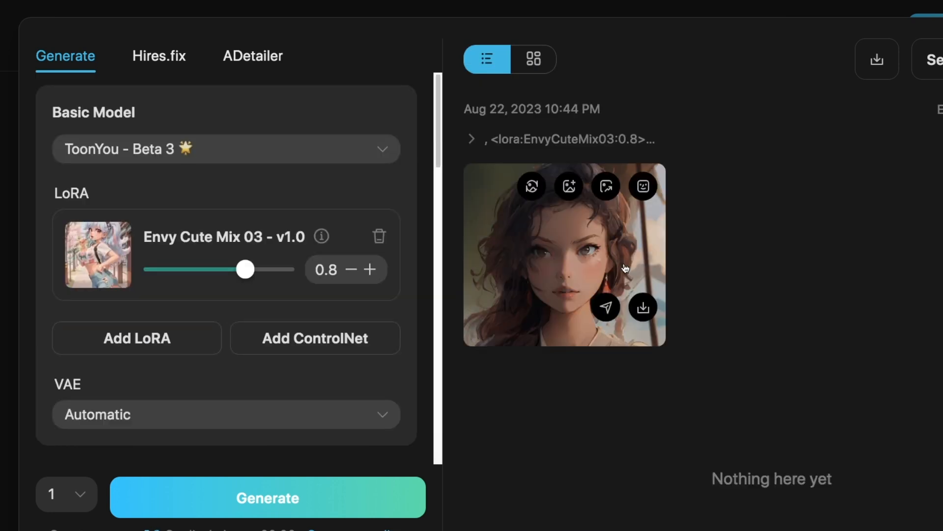
left_click(624, 263)
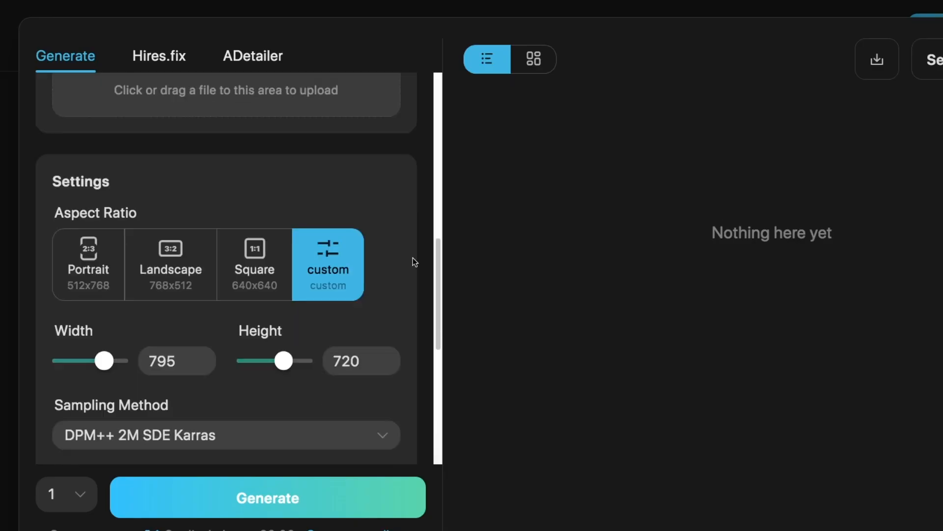
Try the aspect ratio presets and set the output to Portrait 512x768.
scroll(403, 253, "down", 1)
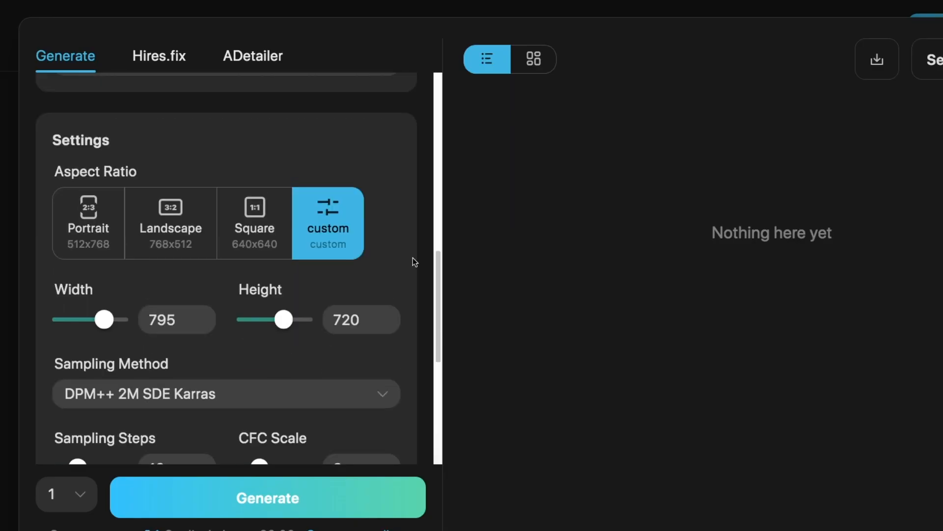
left_click(113, 222)
left_click(186, 223)
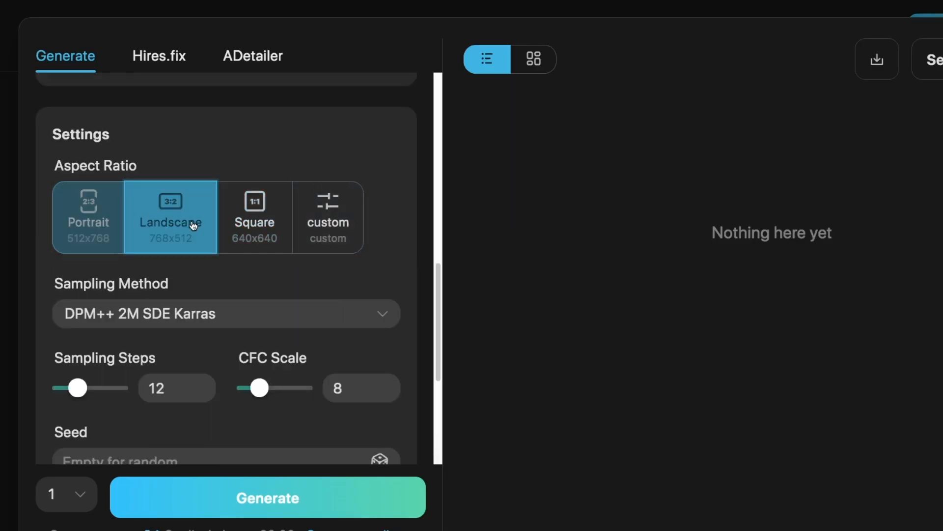
left_click(277, 218)
scroll(311, 225, "down", 1)
left_click(88, 153)
Set the sampling steps to 12 and the CFC Scale to 7.
mouse_move(77, 324)
left_mouse_down()
mouse_move(107, 325)
mouse_move(78, 332)
left_mouse_up()
mouse_move(265, 330)
left_mouse_down()
mouse_move(278, 329)
mouse_move(260, 330)
left_mouse_up()
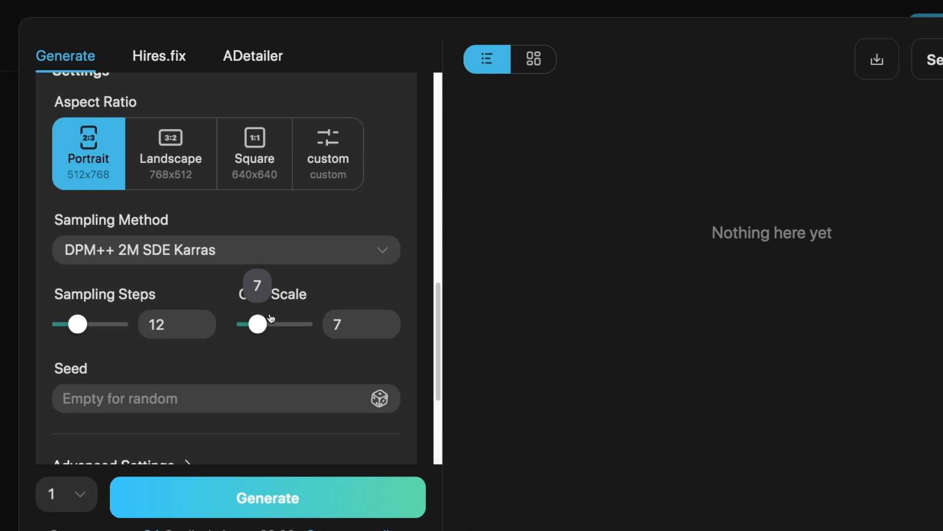
scroll(340, 297, "up", 1)
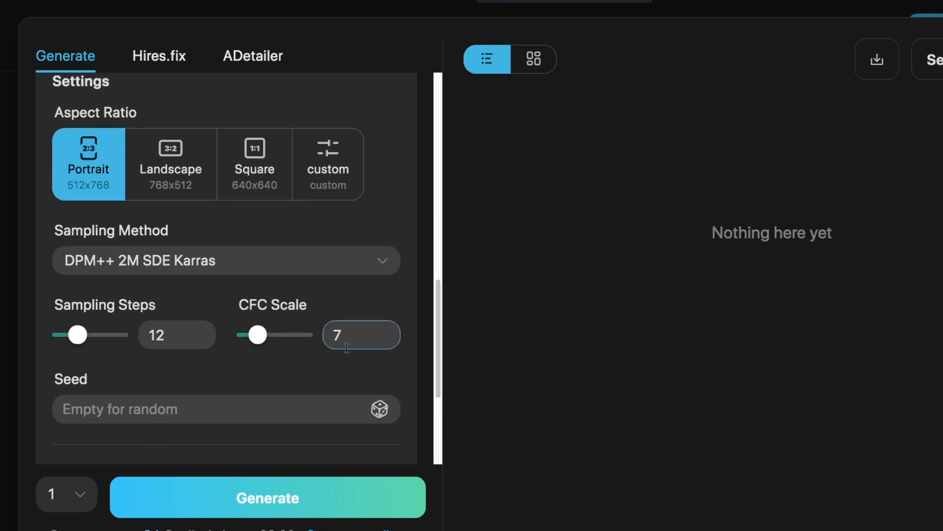
Enable Hires.fix with 0 hires steps and a denoising strength of 0.38.
scroll(347, 349, "down", 5)
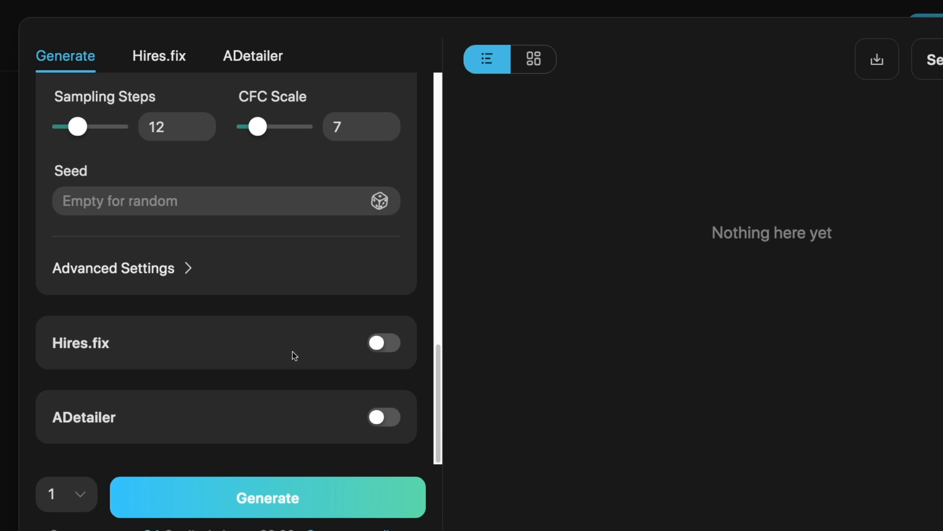
left_click(385, 344)
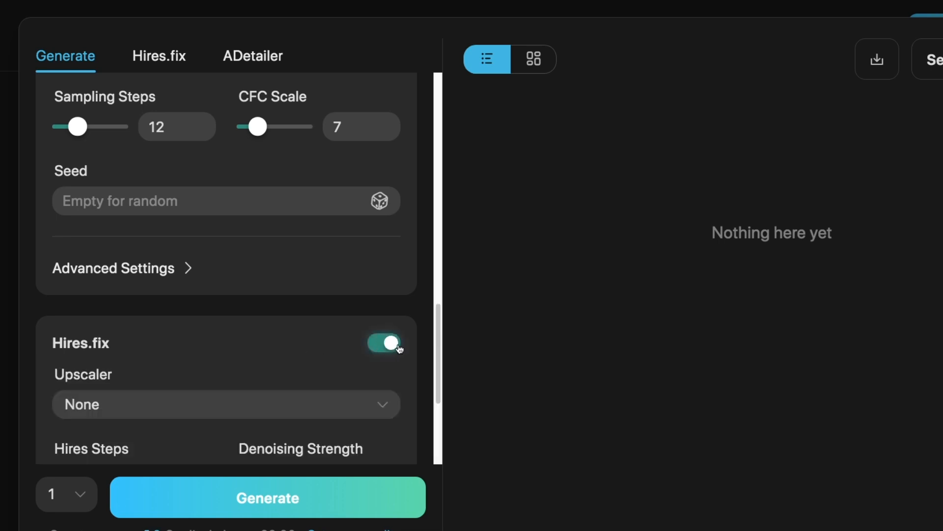
scroll(410, 354, "down", 3)
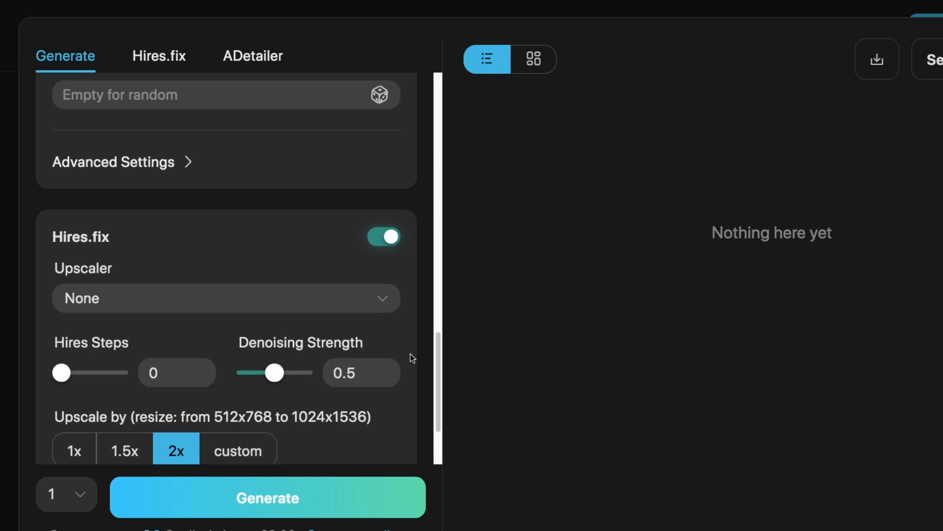
scroll(411, 353, "down", 1)
mouse_move(61, 343)
left_mouse_down()
mouse_move(98, 342)
mouse_move(58, 345)
left_mouse_up()
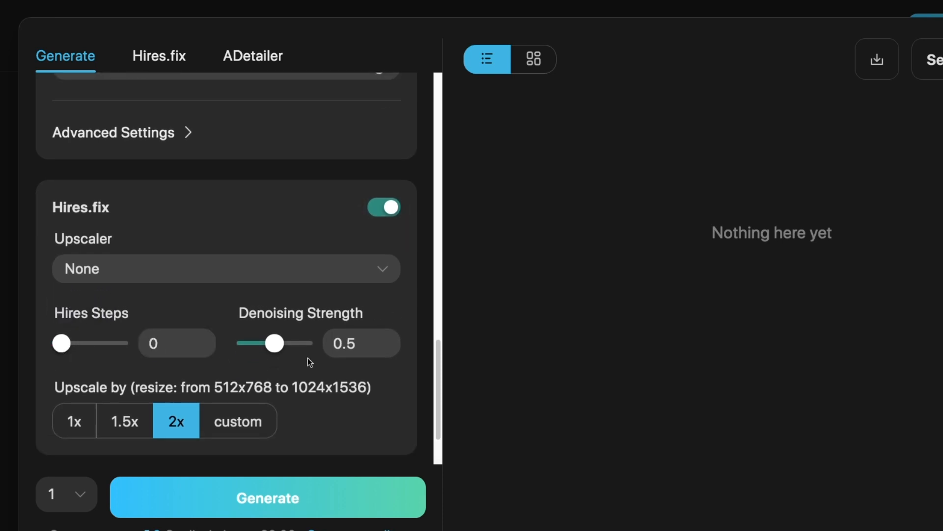
mouse_move(276, 347)
left_mouse_down()
mouse_move(299, 348)
mouse_move(268, 347)
left_mouse_up()
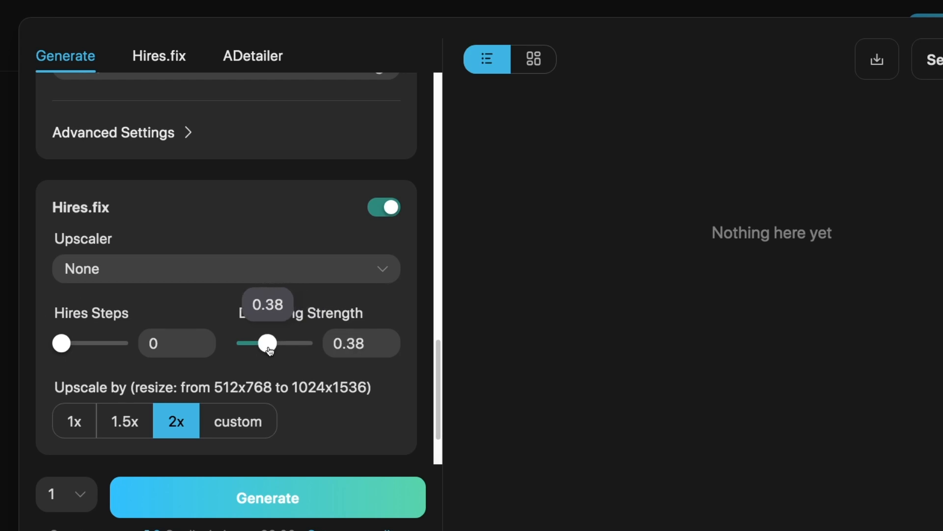
Use a custom Hires.fix upscale with resize width 2560 and resize height 2560.
scroll(391, 399, "down", 1)
left_click(237, 392)
scroll(347, 366, "down", 2)
left_click_drag(259, 390, 318, 391)
left_click_drag(71, 391, 121, 391)
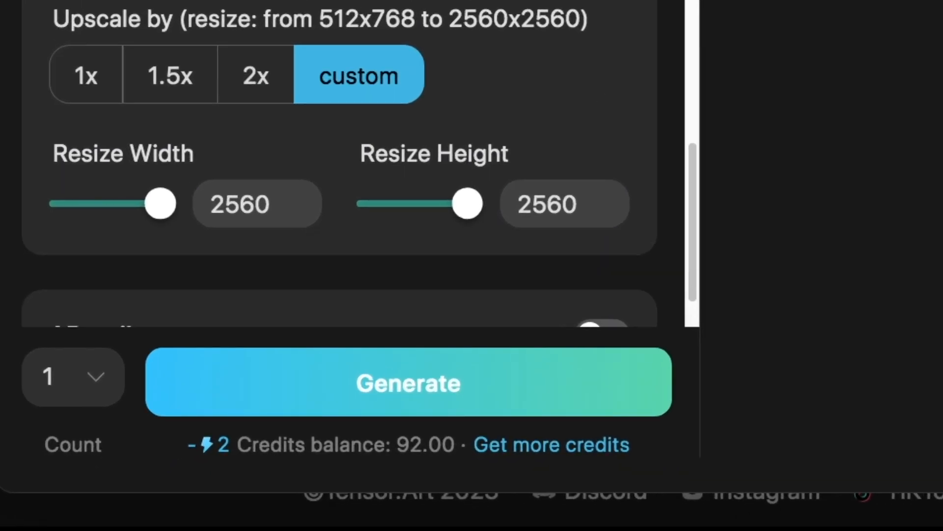
Enable ADetailer, review its model, prompt and threshold settings, and disable it again.
left_click(602, 334)
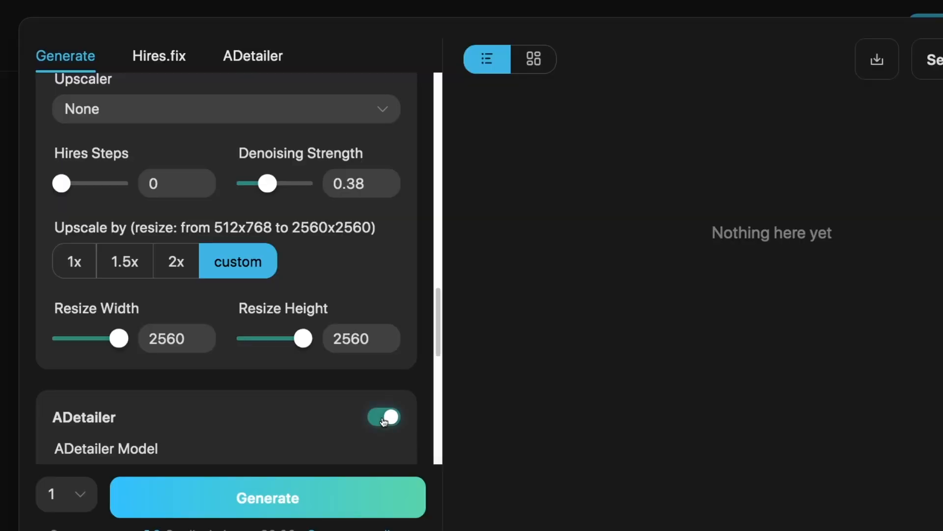
scroll(345, 410, "down", 12)
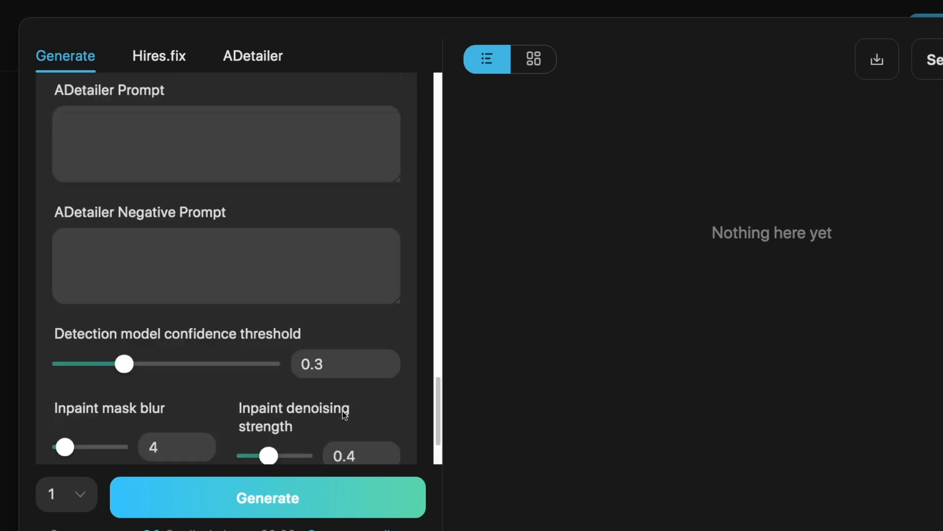
scroll(343, 410, "up", 10)
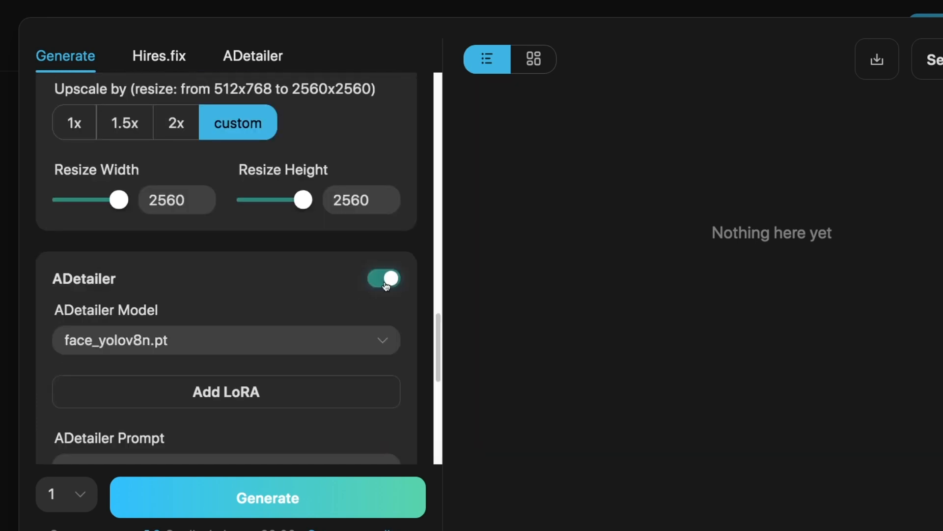
left_click(383, 277)
scroll(382, 413, "up", 10)
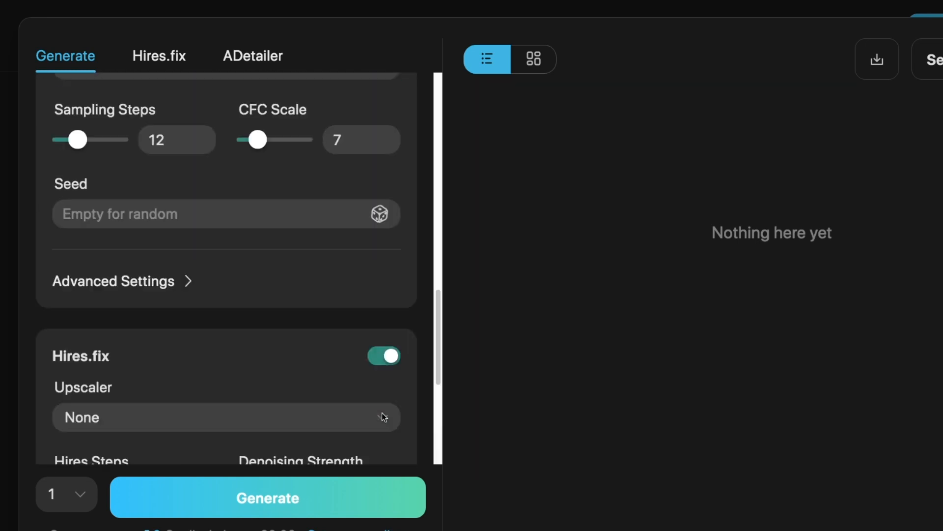
Read through the article's list of example AI art prompts for ideas.
scroll(378, 393, "down", 2)
left_click(274, 314)
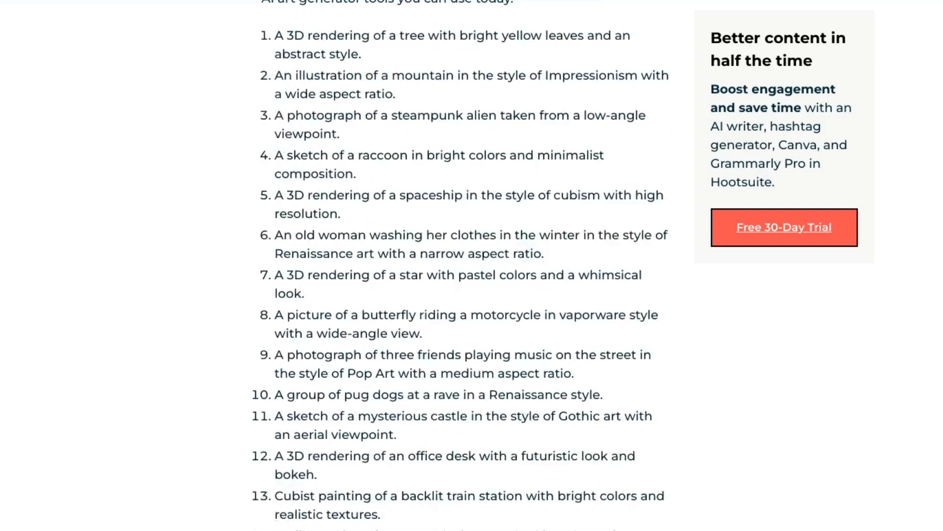
scroll(460, 266, "down", 5)
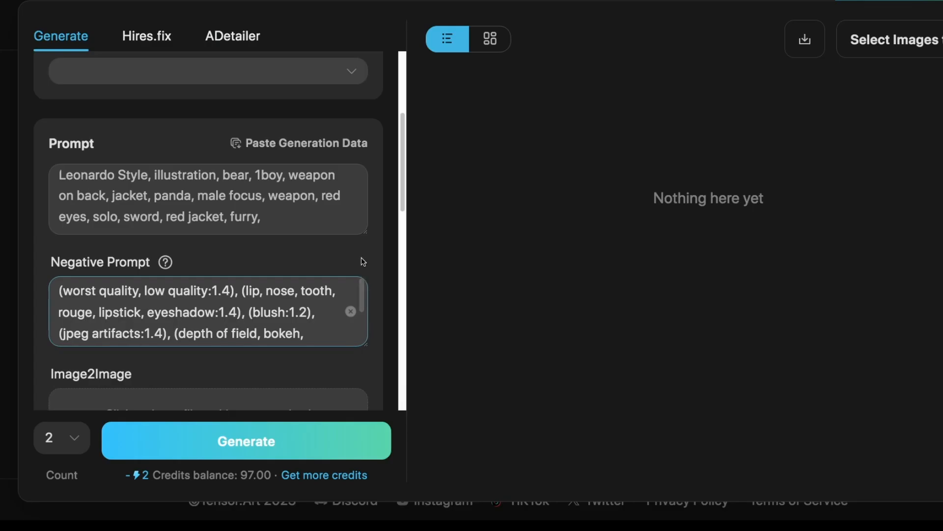
Review the Leonardo Style panda prompt and the negative prompt by highlighting their text.
scroll(361, 261, "up", 1)
left_click(316, 242)
left_click_drag(279, 239, 46, 194)
left_click_drag(306, 352, 56, 313)
left_click(320, 351)
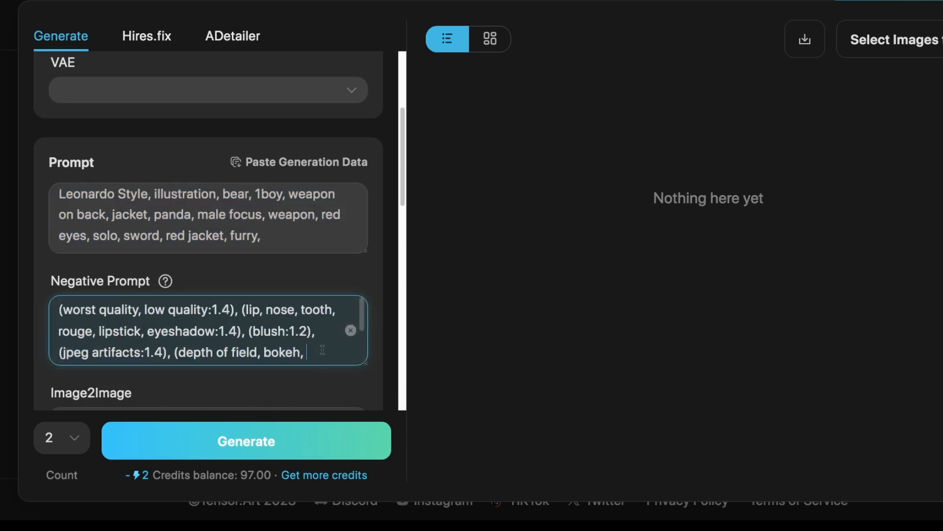
Set the image count to 1 and generate the panda illustration.
left_click(75, 439)
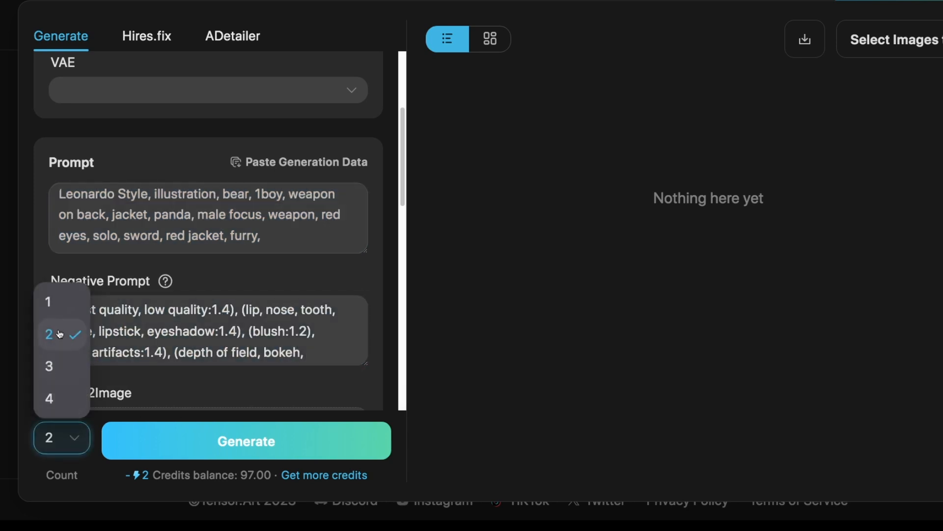
left_click(54, 302)
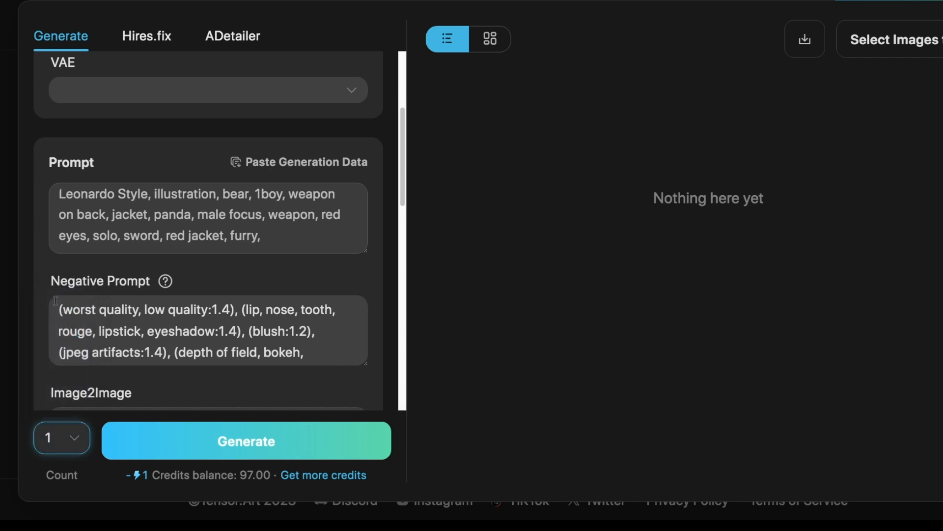
left_click(234, 439)
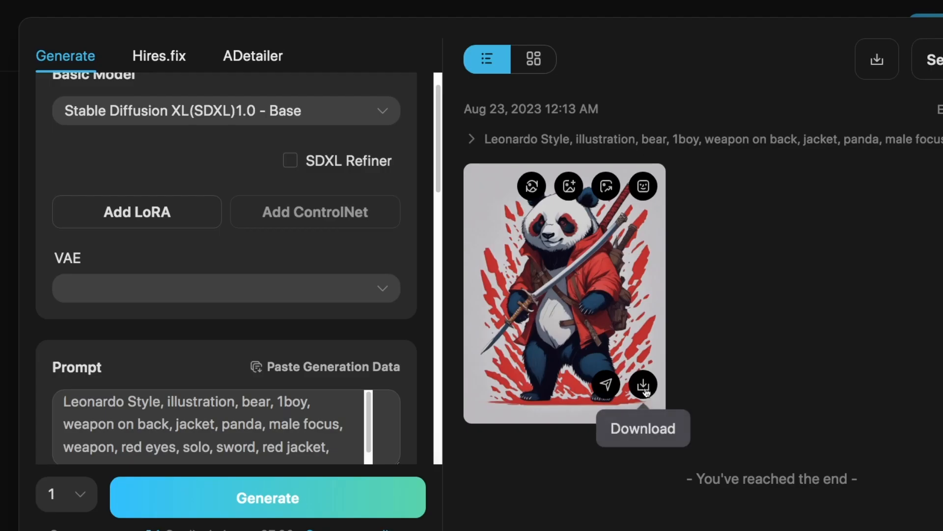
Start a post for the generated panda image and activate its description field.
left_click(607, 387)
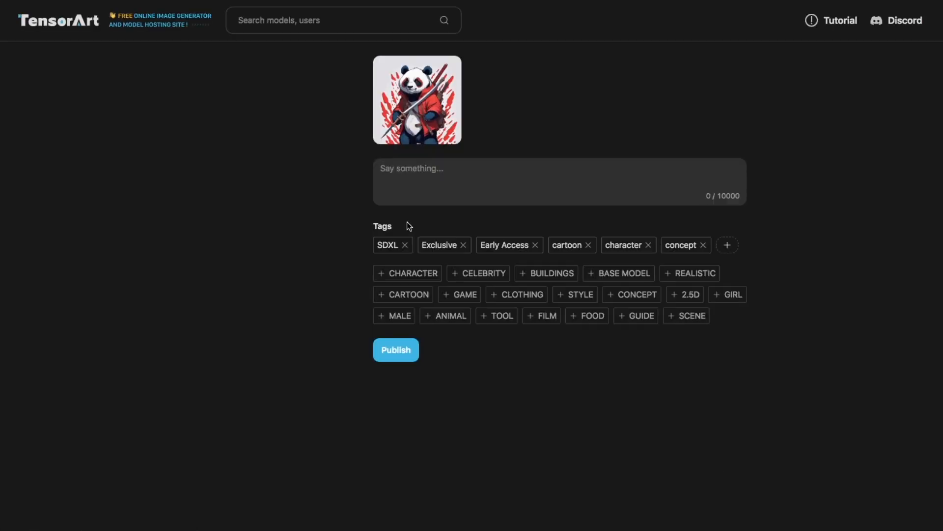
left_click(400, 200)
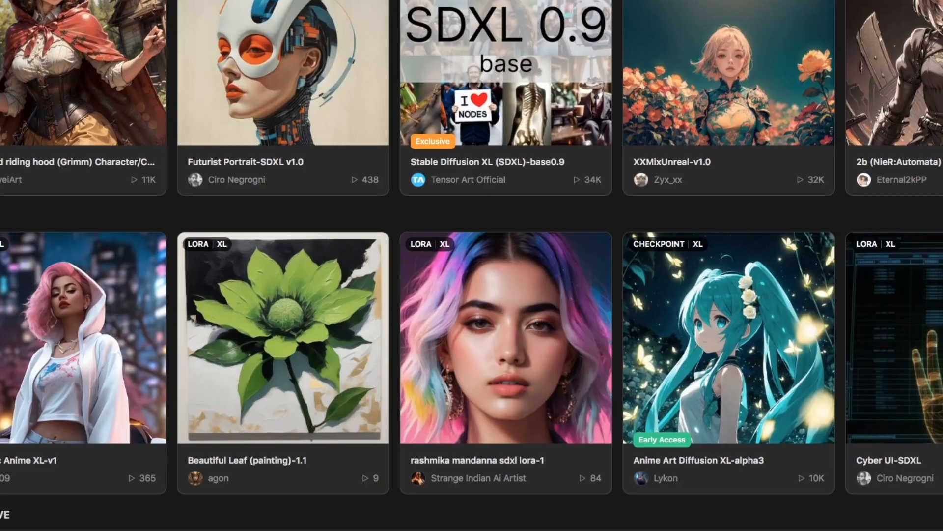
Remix the young programmer image from the maturemalemix 1.4 model and review its generation settings and full-size image.
scroll(472, 266, "down", 15)
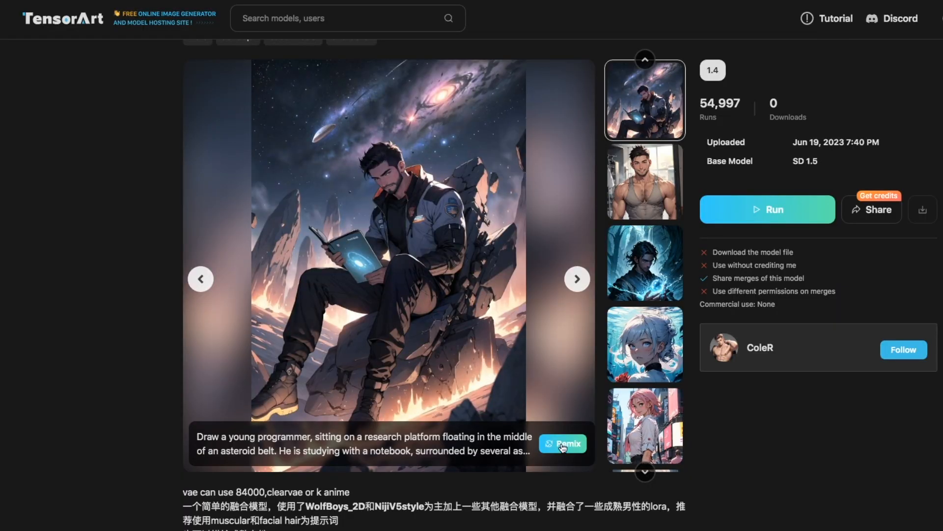
left_click(563, 443)
scroll(196, 197, "down", 10)
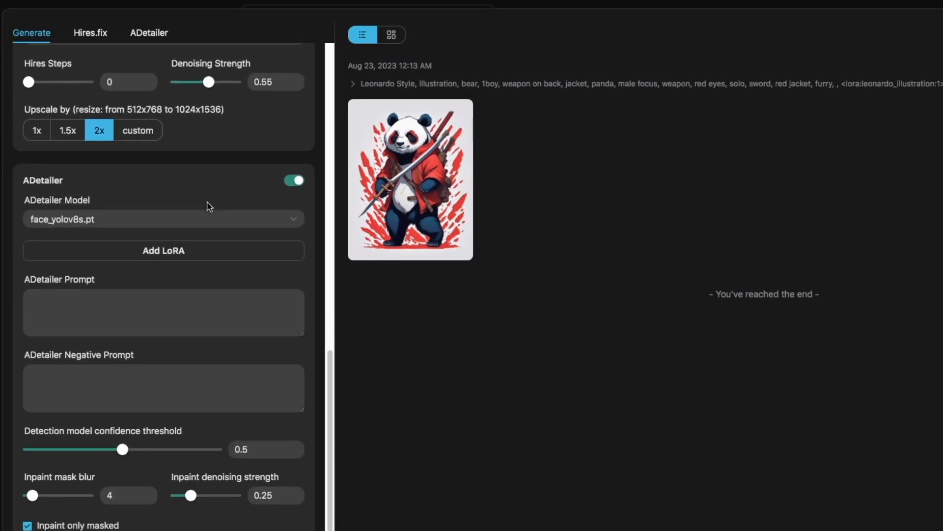
scroll(210, 207, "up", 15)
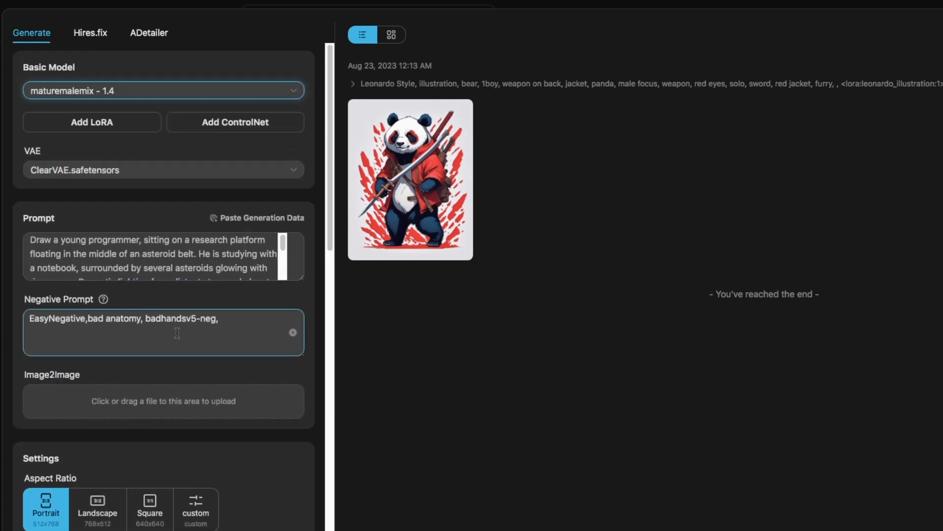
scroll(177, 333, "down", 10)
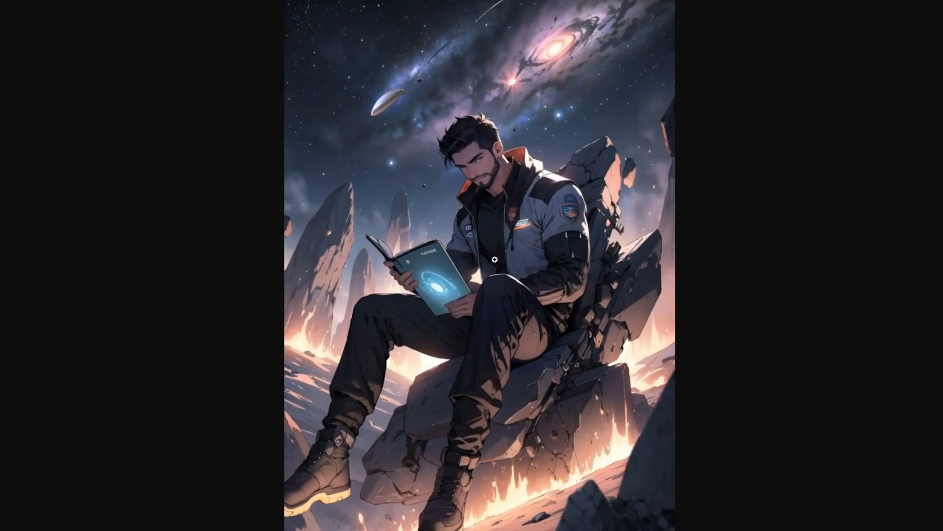
left_click(526, 261)
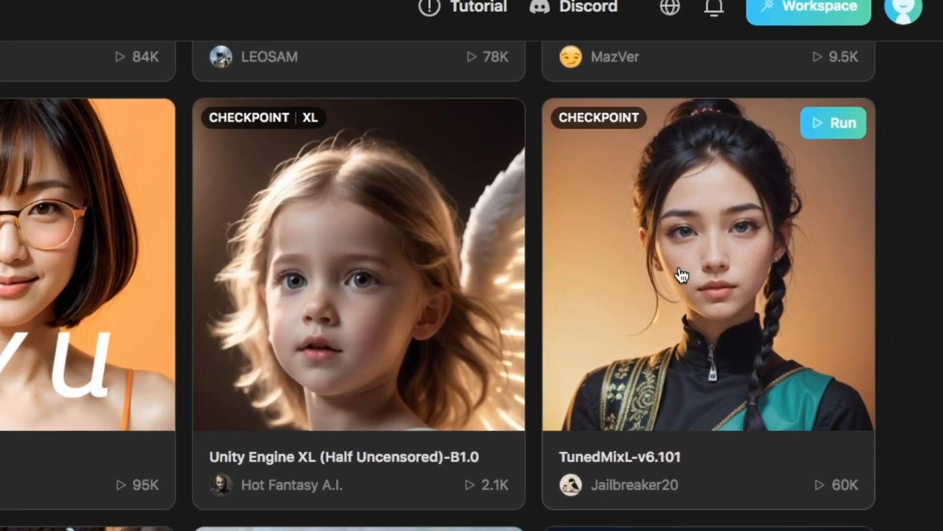
Remix the braided-hair portrait from the TunedMixL-v6.101 model and zoom in on the resulting portrait.
left_click(807, 177)
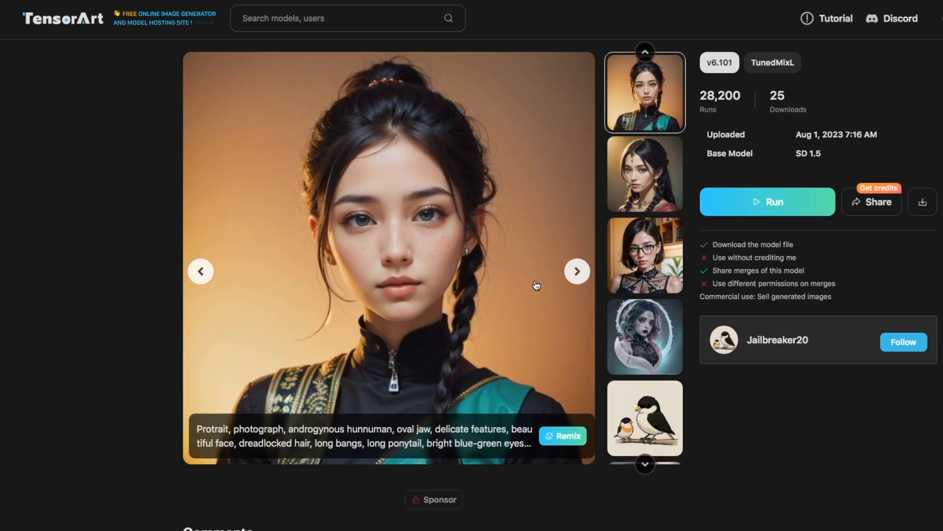
left_click(565, 437)
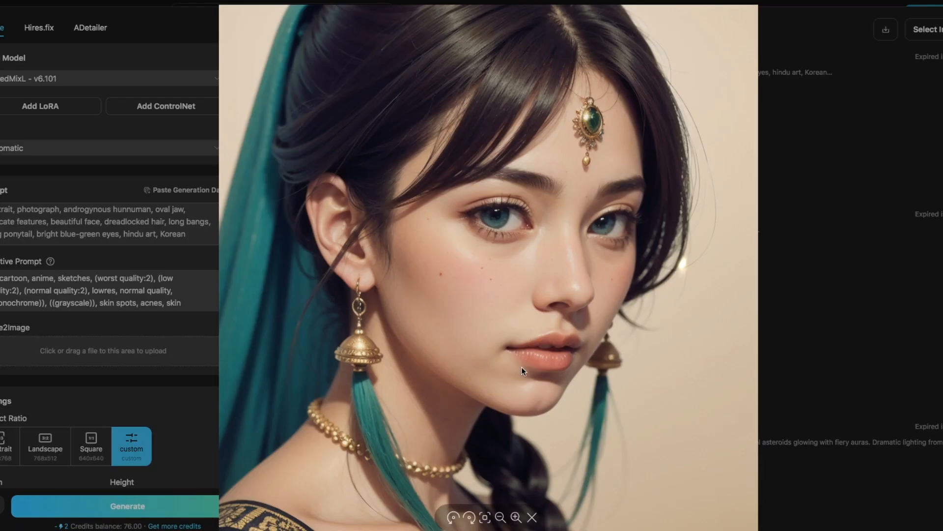
left_click(516, 517)
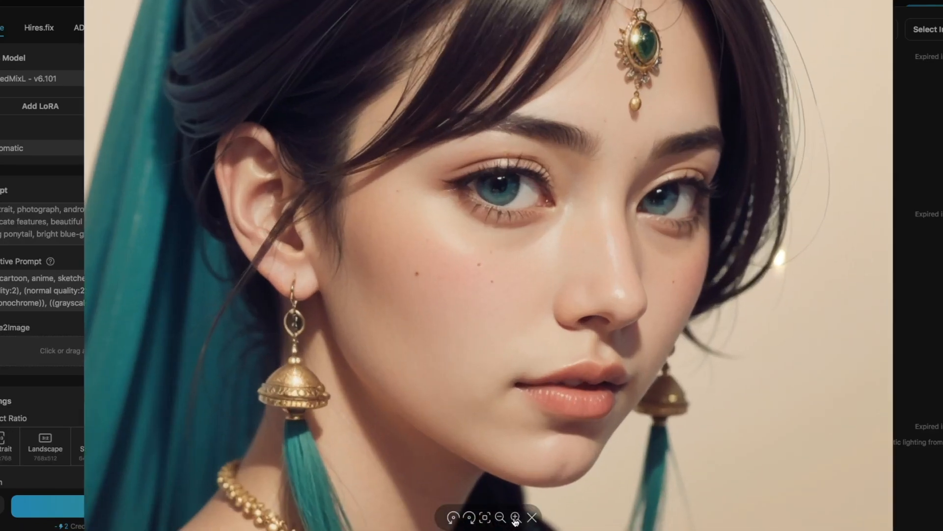
left_click(516, 517)
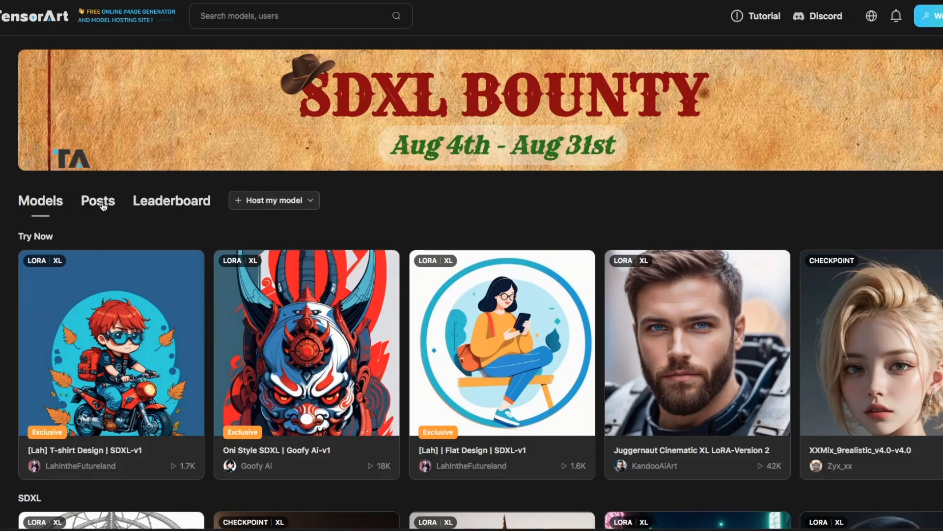
Explore the community posts and view the creator's profile behind the two forest elves image.
left_click(99, 201)
scroll(508, 333, "down", 10)
scroll(508, 333, "down", 15)
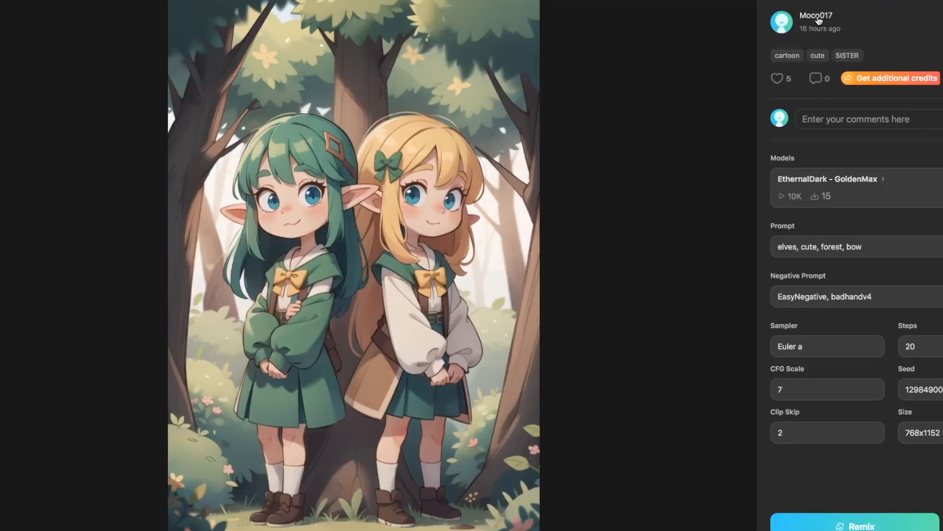
left_click(816, 16)
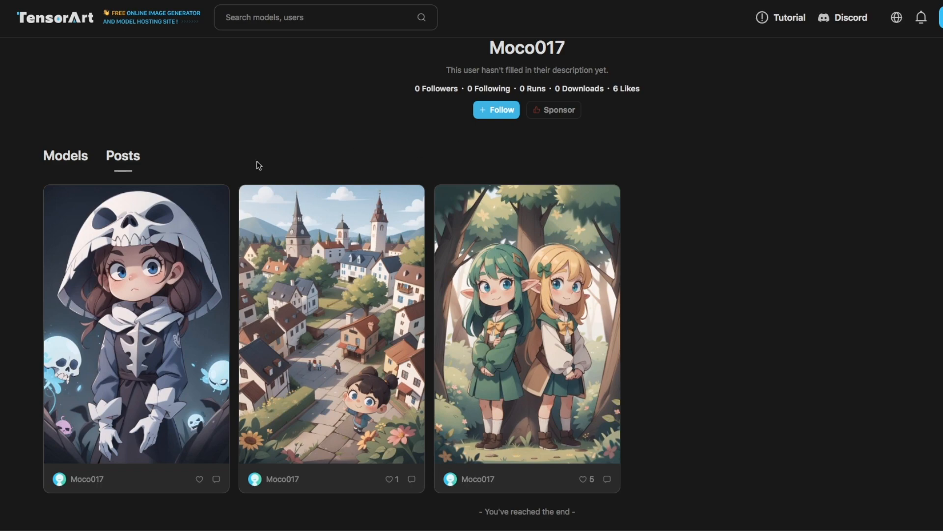
left_click(541, 314)
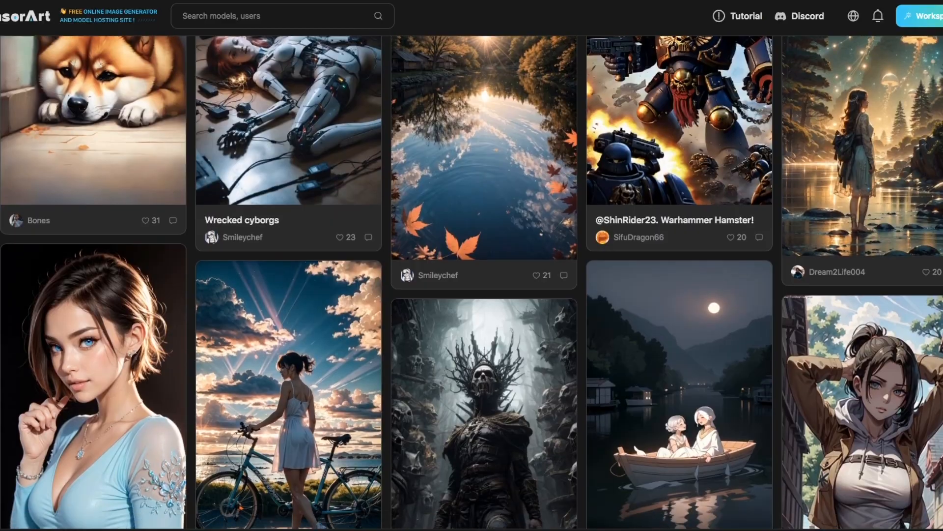
Look through the feed of community posts for examples of AI-generated artwork.
scroll(471, 282, "down", 5)
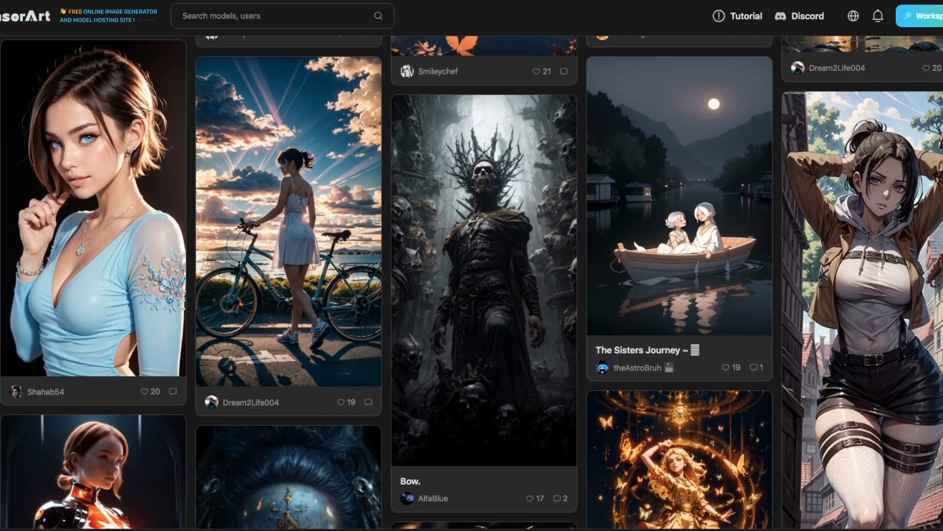
scroll(472, 283, "down", 10)
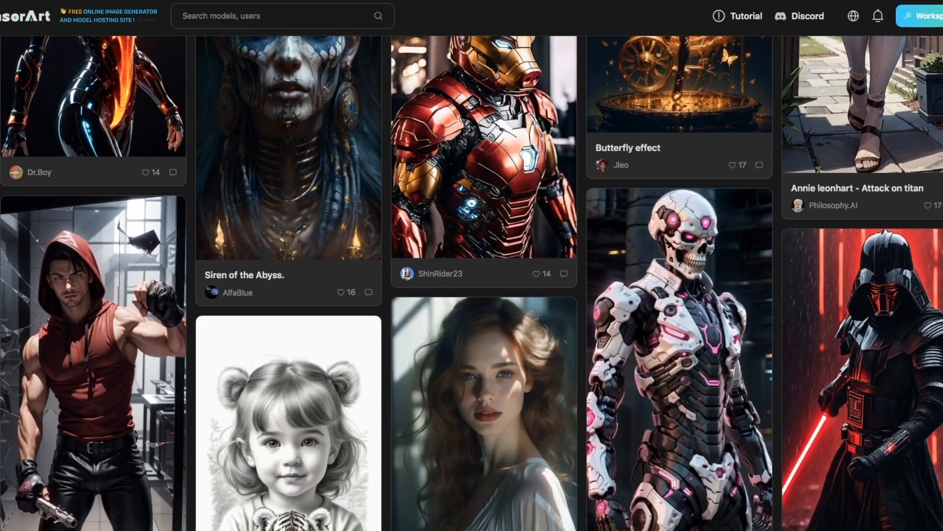
scroll(471, 282, "down", 10)
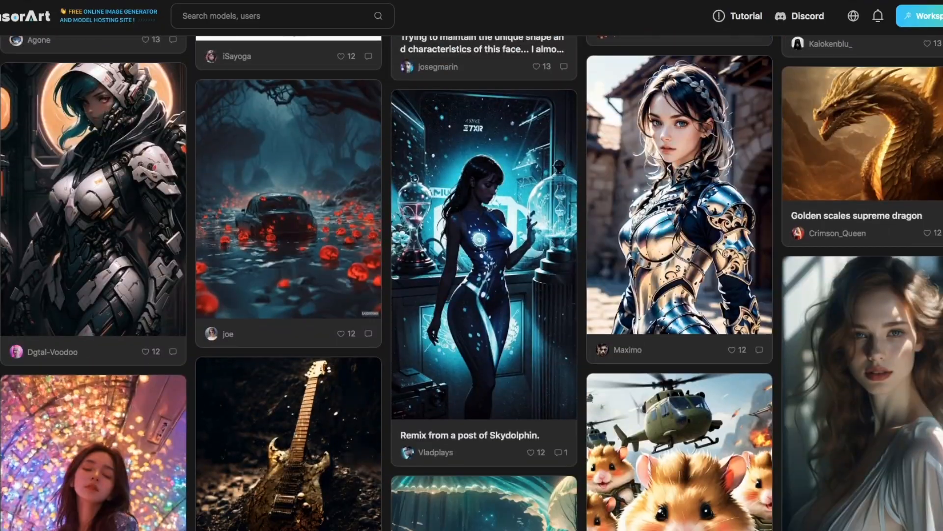
scroll(472, 282, "down", 10)
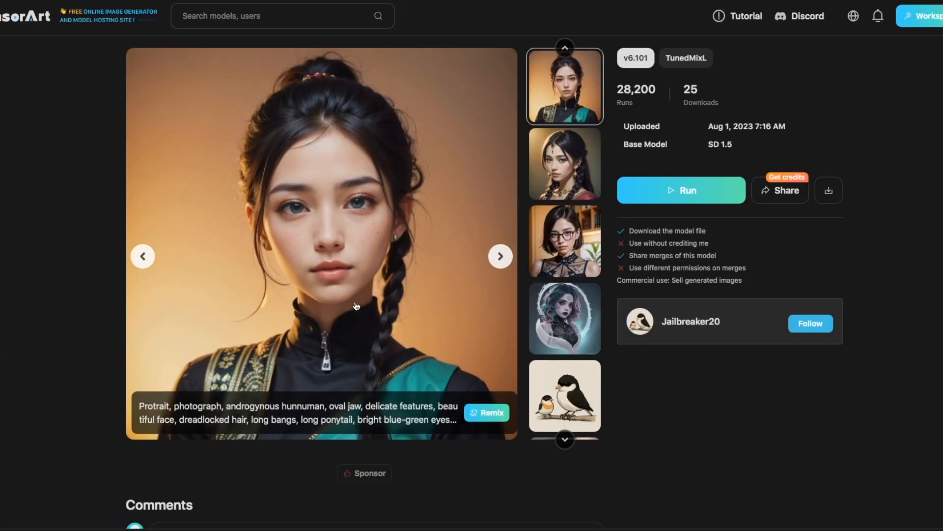
Remix the TunedMixL braided-hair portrait again and enlarge the result to inspect its facial detail.
left_click(489, 414)
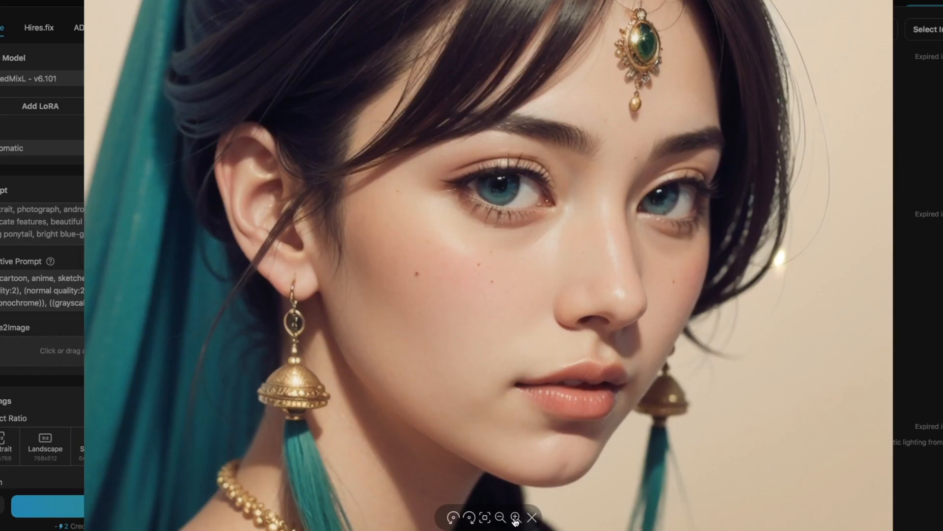
left_click(515, 517)
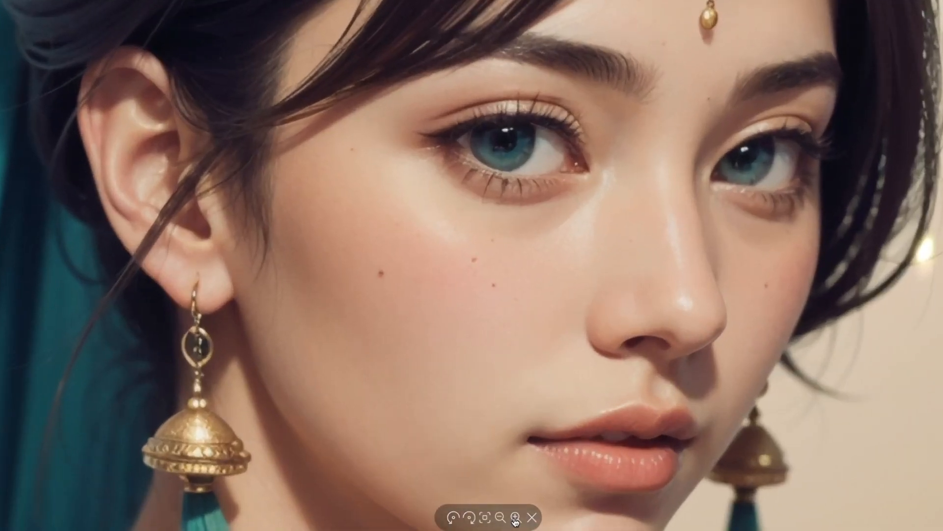
left_click(515, 517)
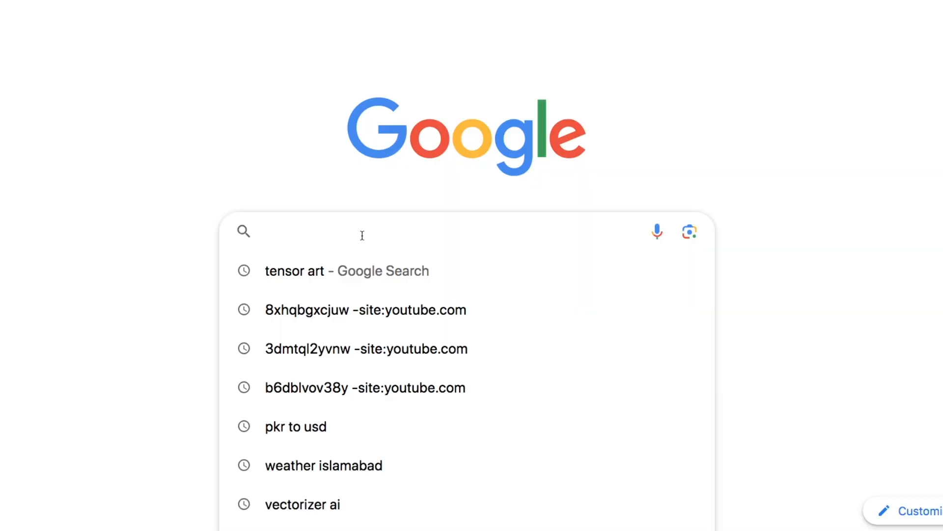
Switch to the Fiverr website through Google and look through its popular services.
type("fiv")
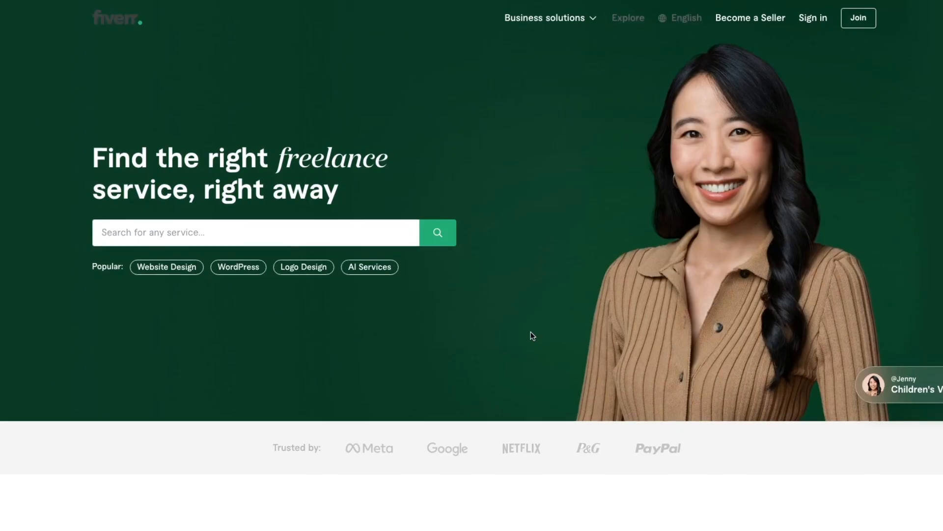
scroll(531, 333, "down", 7)
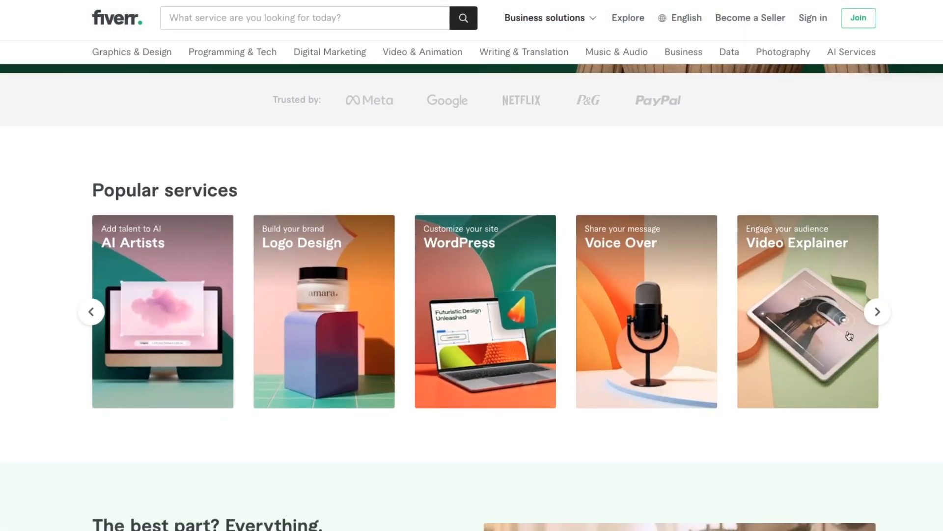
left_click(877, 312)
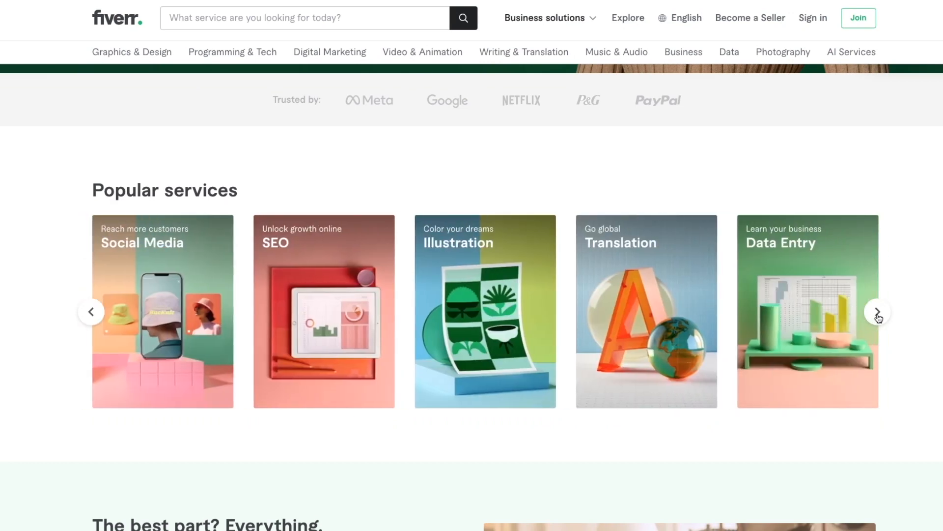
scroll(393, 334, "up", 7)
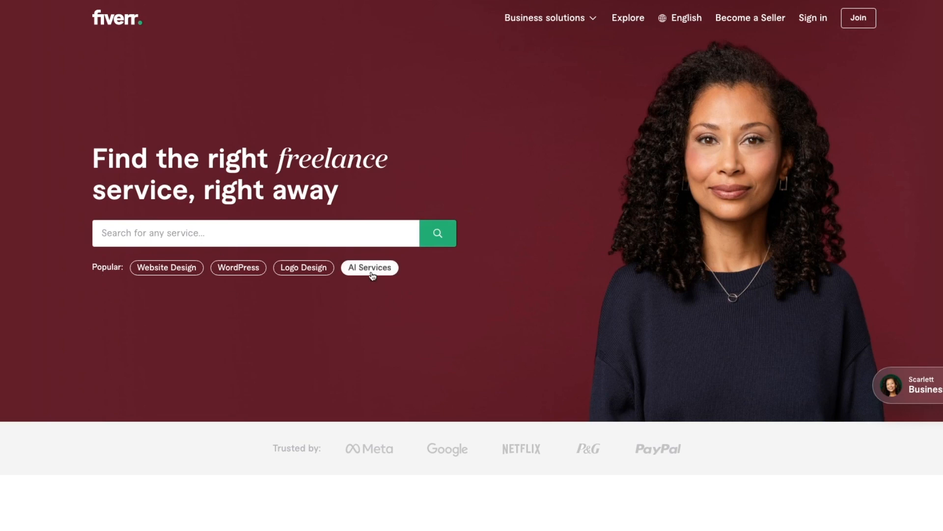
Open Fiverr's AI Services section and look over its most popular services and service categories.
left_click(371, 268)
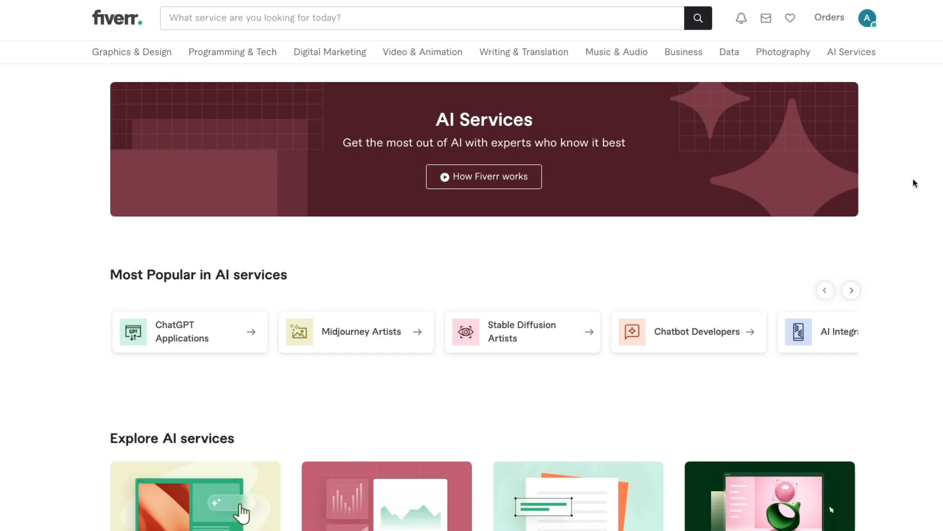
scroll(914, 183, "down", 3)
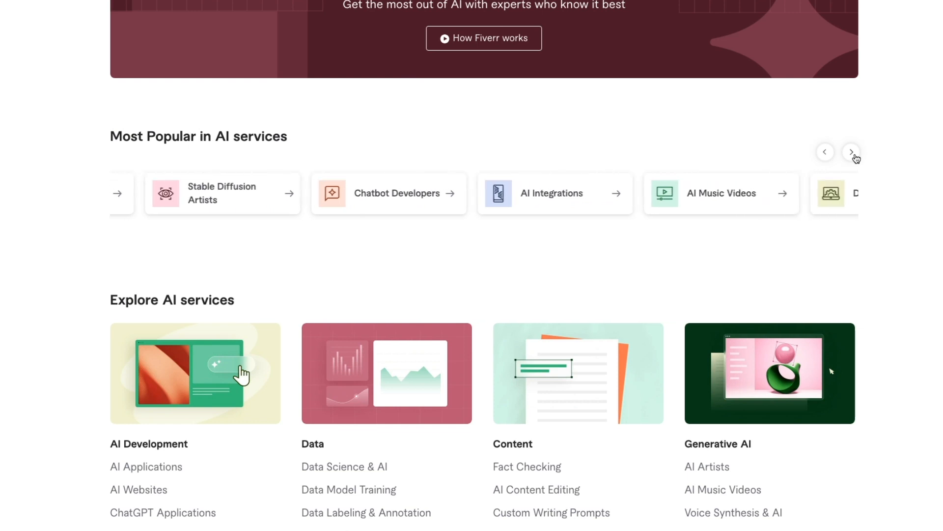
scroll(889, 231, "down", 2)
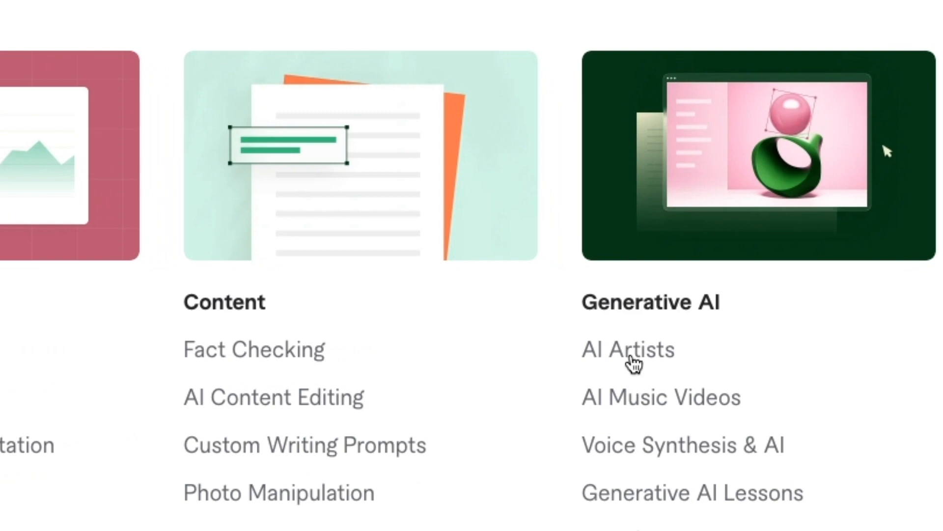
Open the AI Artists category under Generative AI and browse the sellers' offers and starting prices.
left_click(634, 364)
scroll(924, 247, "down", 5)
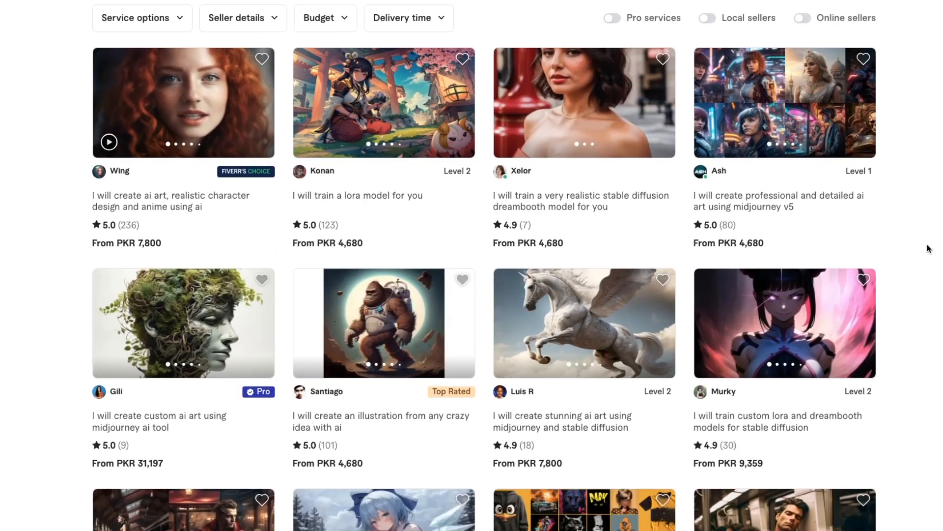
scroll(927, 248, "down", 10)
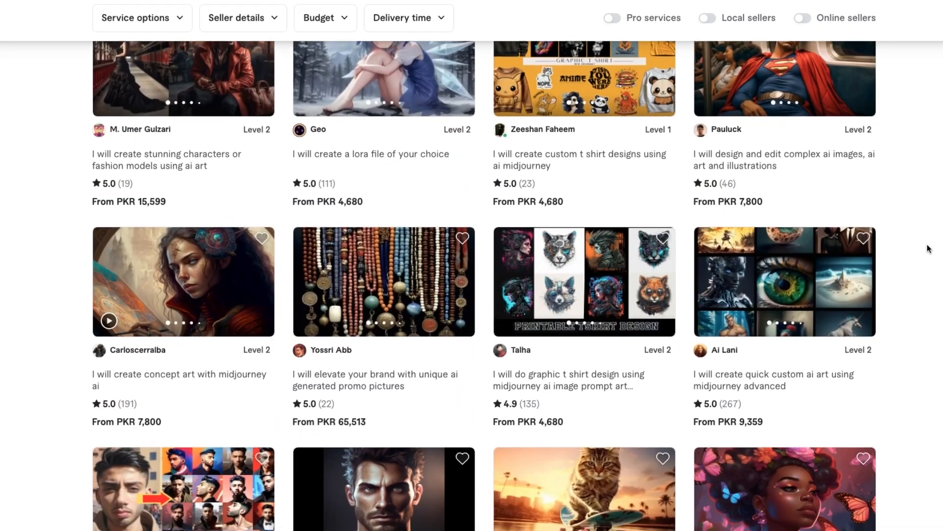
scroll(928, 248, "down", 6)
scroll(928, 248, "down", 4)
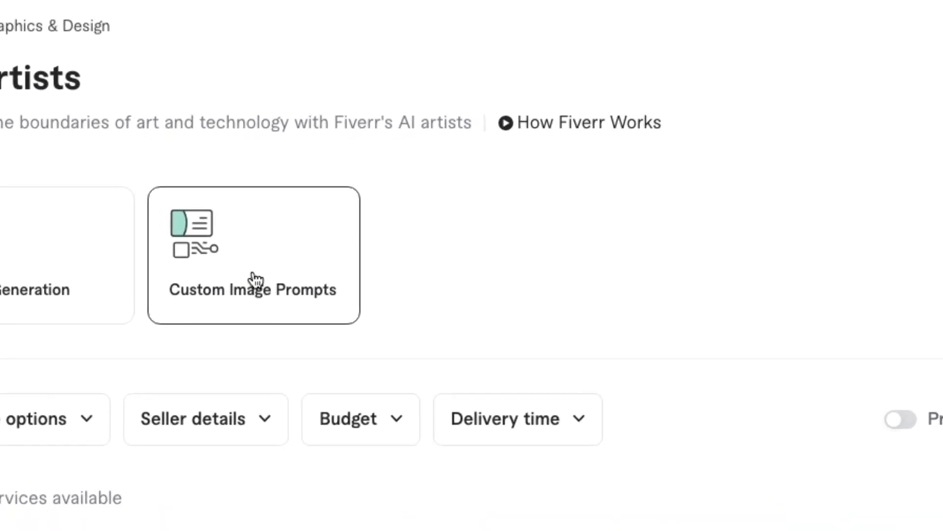
Open the Custom Image Prompts category and check its number of services, offers and prices.
left_click(255, 281)
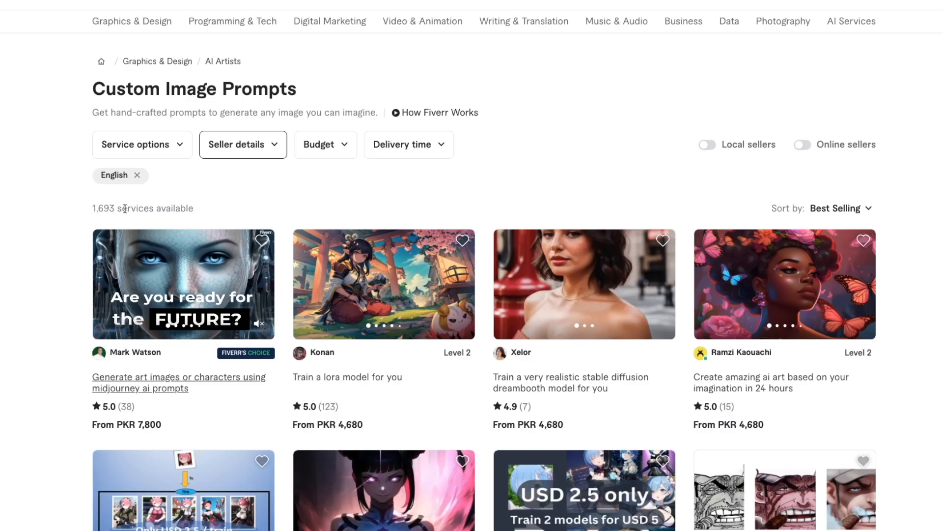
left_click(59, 226)
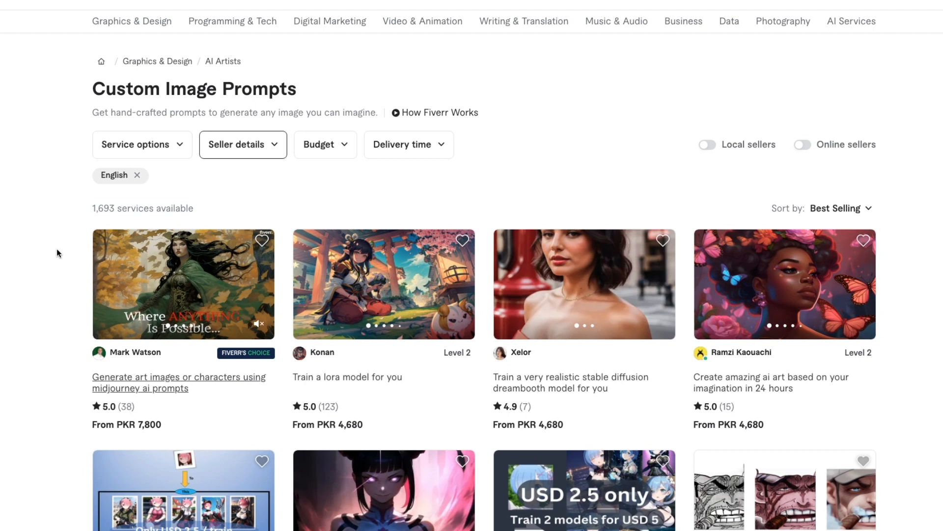
mouse_move(176, 313)
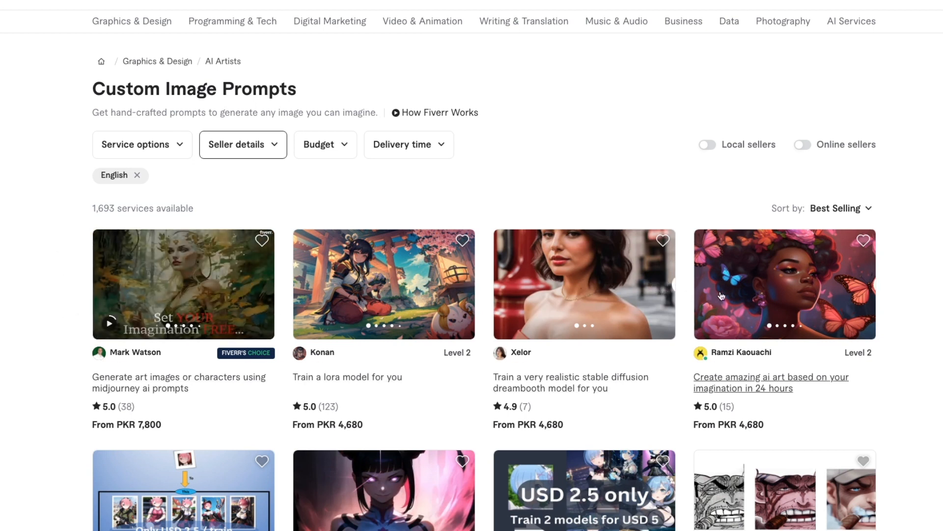
scroll(922, 326, "down", 2)
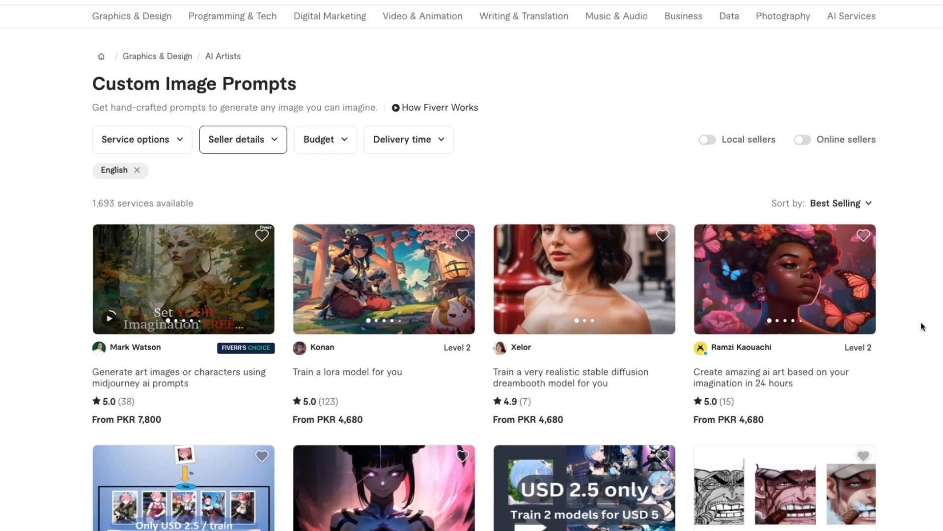
scroll(922, 327, "down", 4)
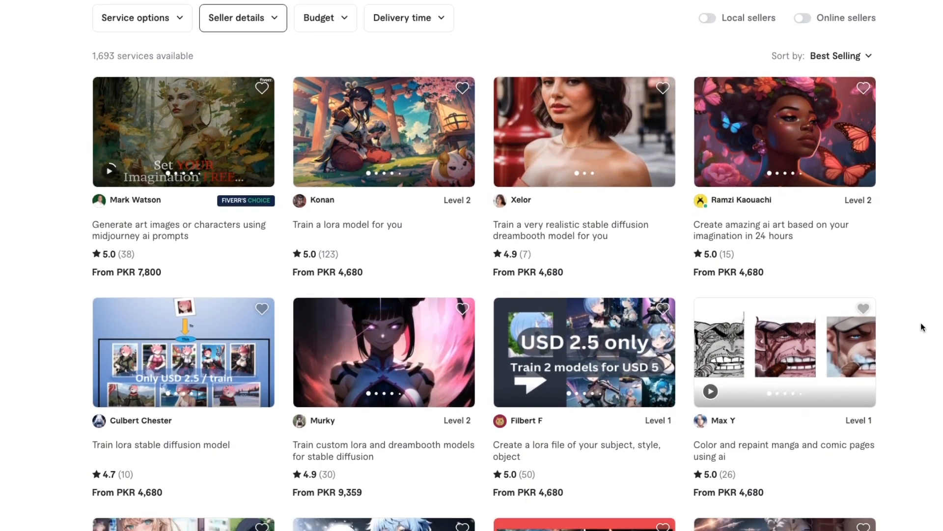
scroll(922, 327, "down", 1)
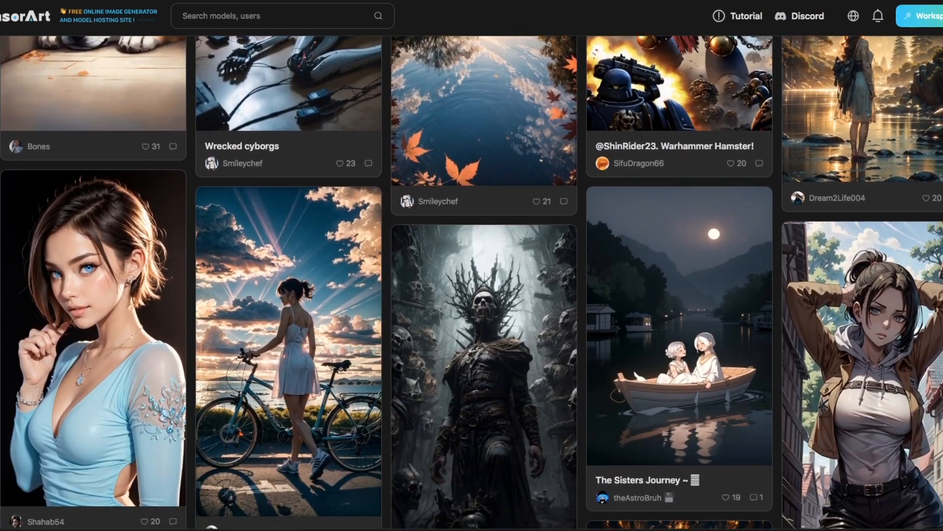
Switch back to Tensor.Art and browse further through its community posts.
scroll(472, 283, "down", 13)
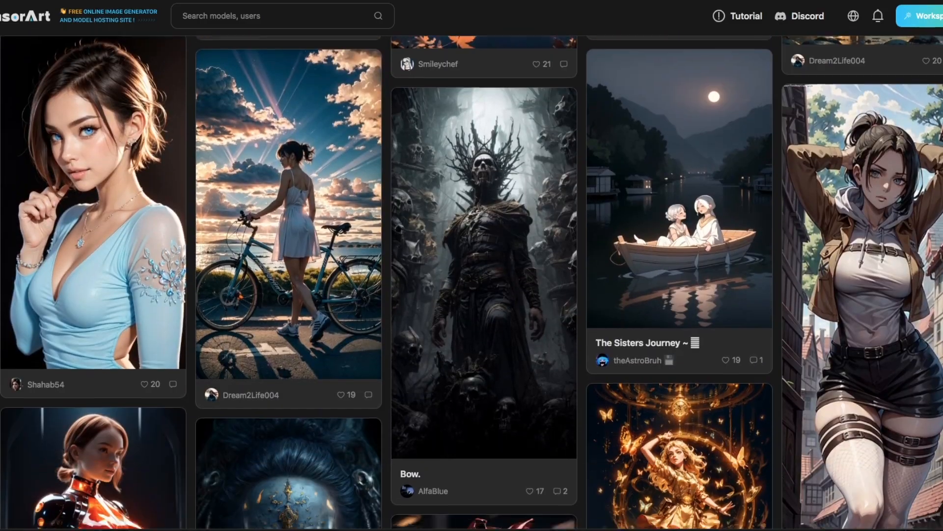